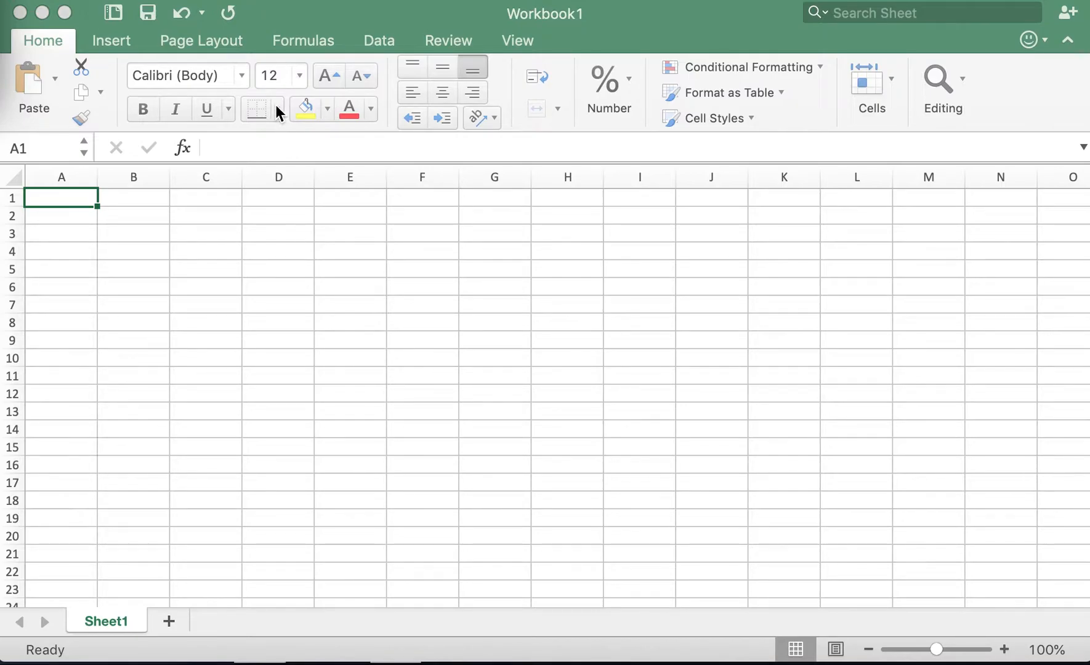
Widen column A to nearly twice its default width.
click(238, 81)
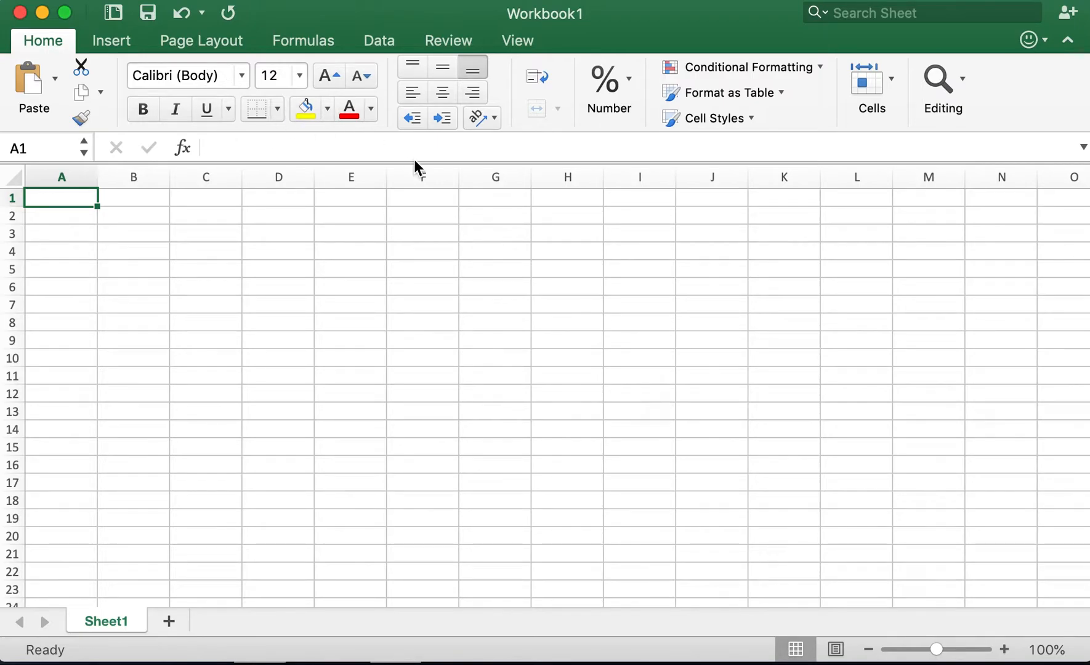
drag(102, 187, 125, 183)
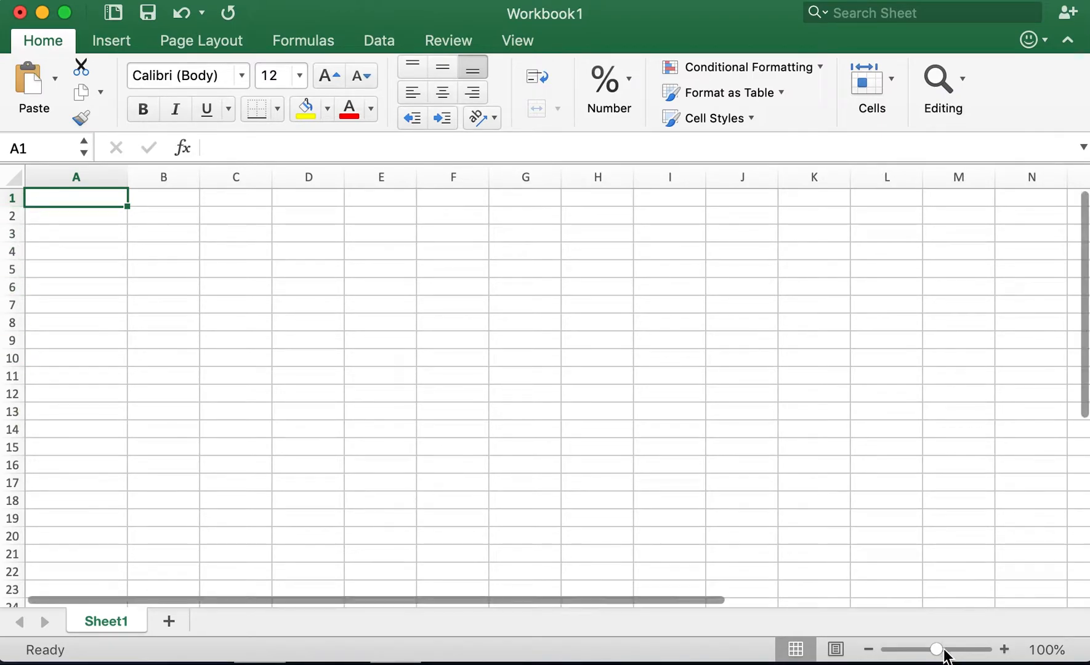
mouse_move(937, 656)
mouse_down()
mouse_move(959, 656)
mouse_move(939, 657)
mouse_up()
drag(142, 185, 169, 189)
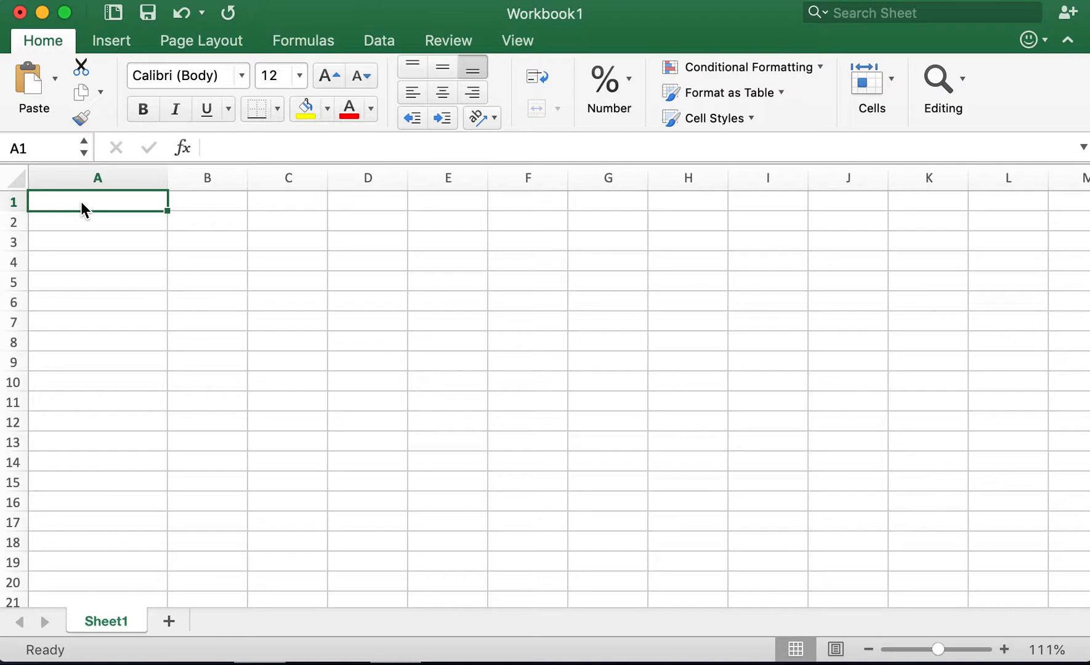
Enter the column headers Scene in A1 and Shot name in B1.
text(Scene)
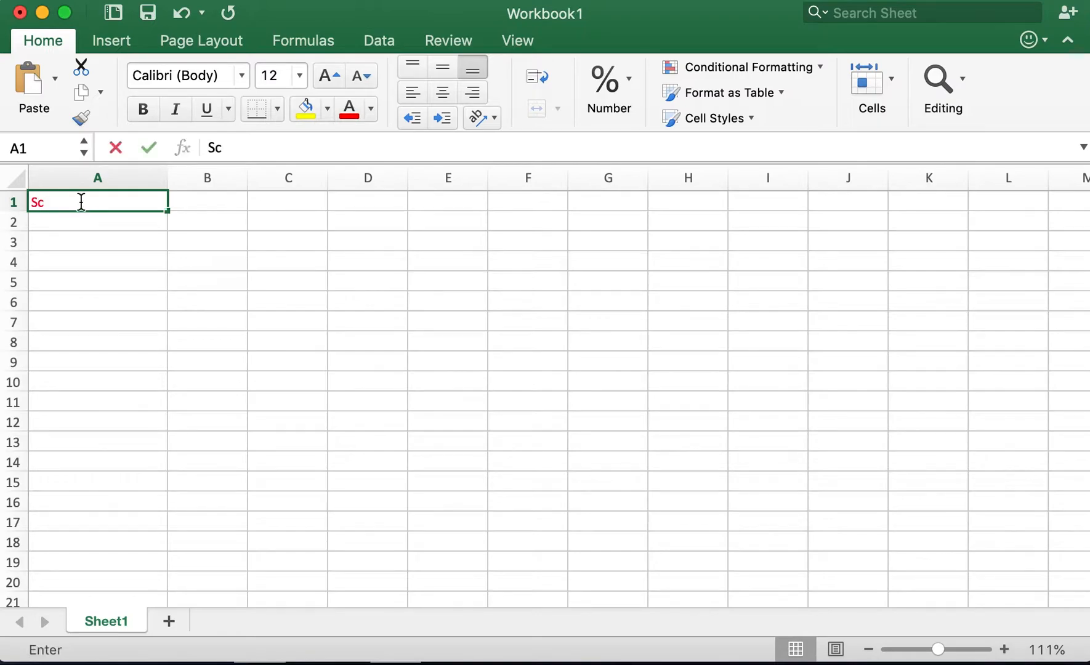
click(214, 207)
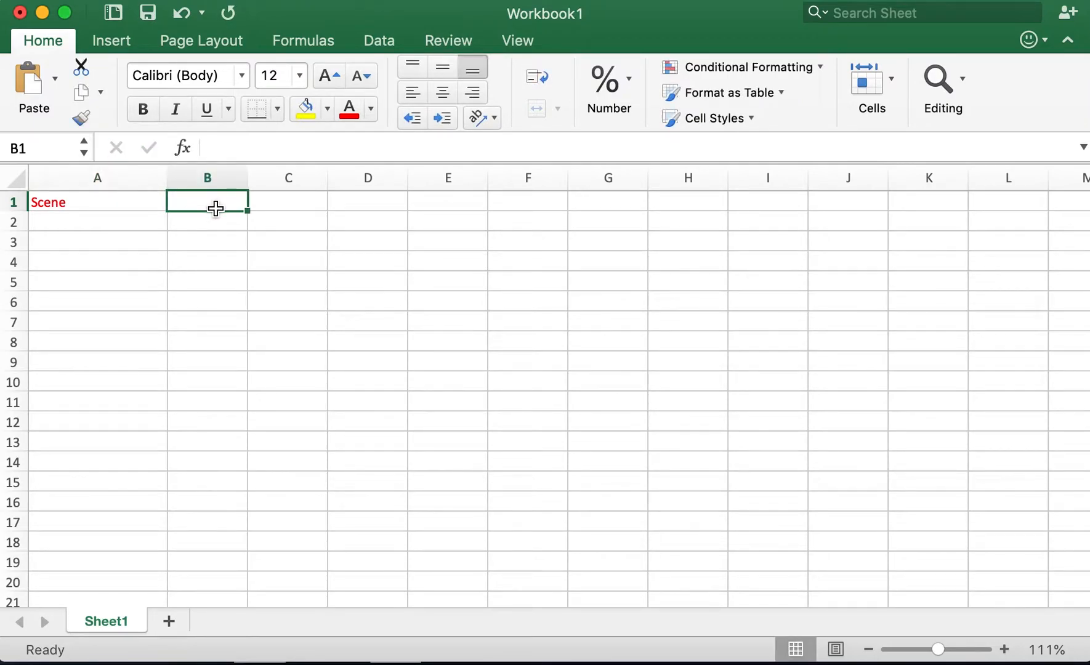
text(Shot name)
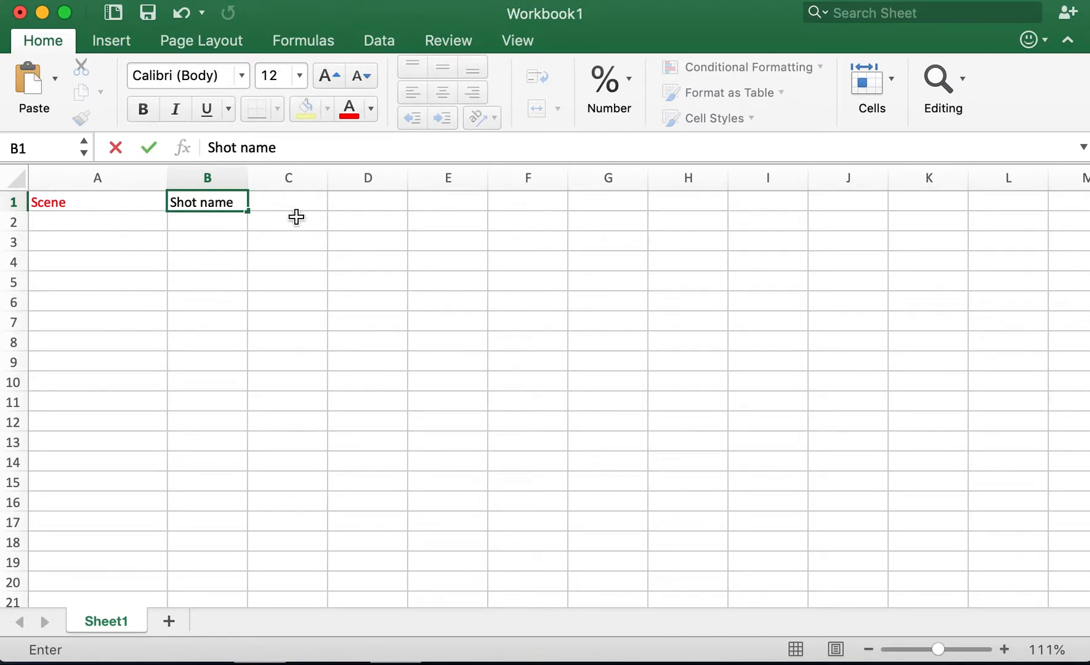
click(319, 216)
Change the font color of the Shot name header in B1 to red.
double_click(231, 202)
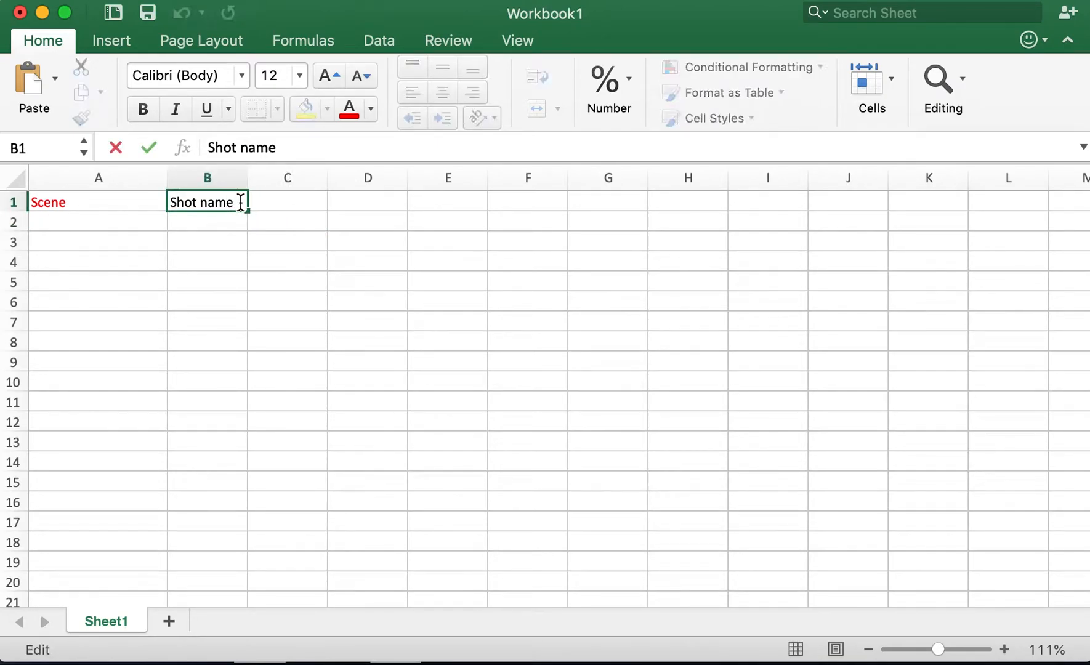
drag(240, 202, 170, 202)
click(349, 110)
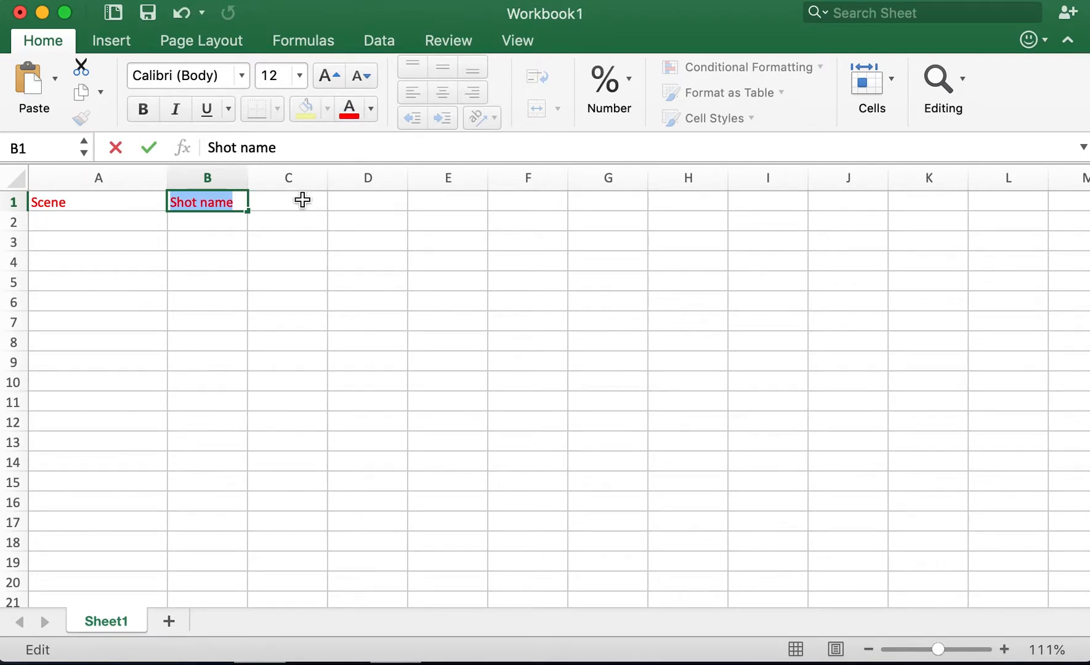
click(301, 201)
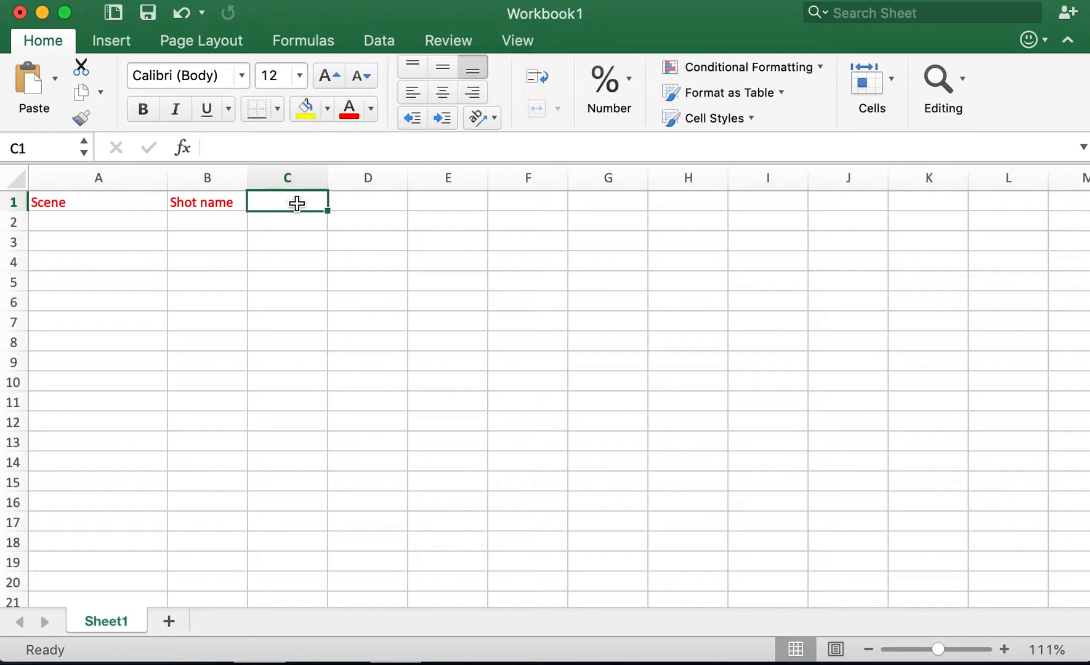
Add a red Camera angle header in C1 and widen column C to fit it.
text(Camera angle)
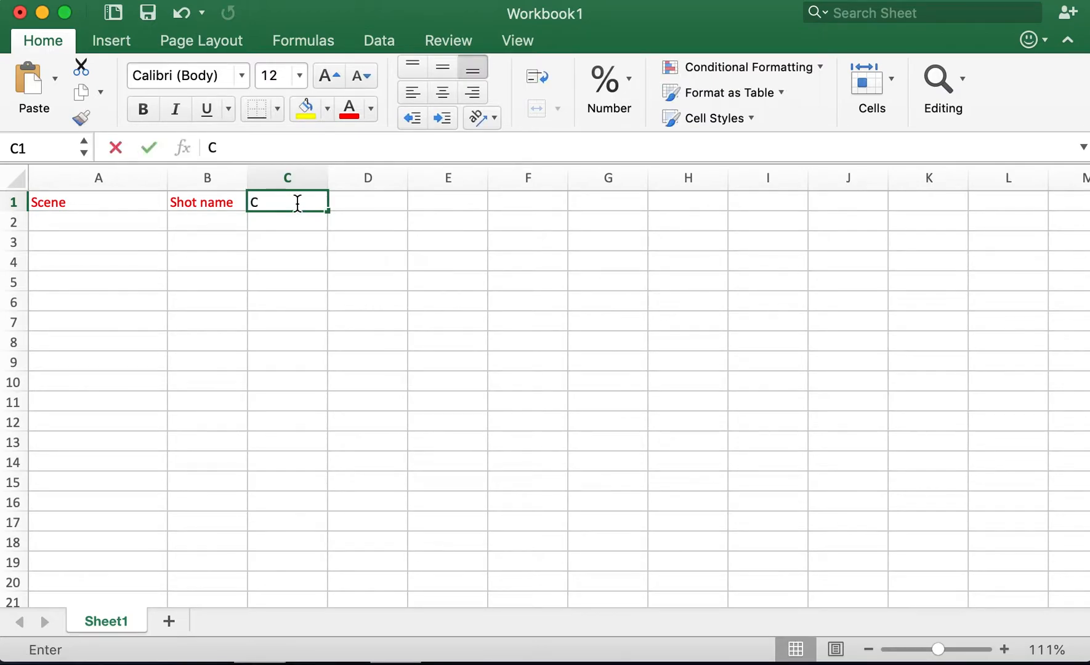
drag(252, 202, 330, 203)
click(350, 115)
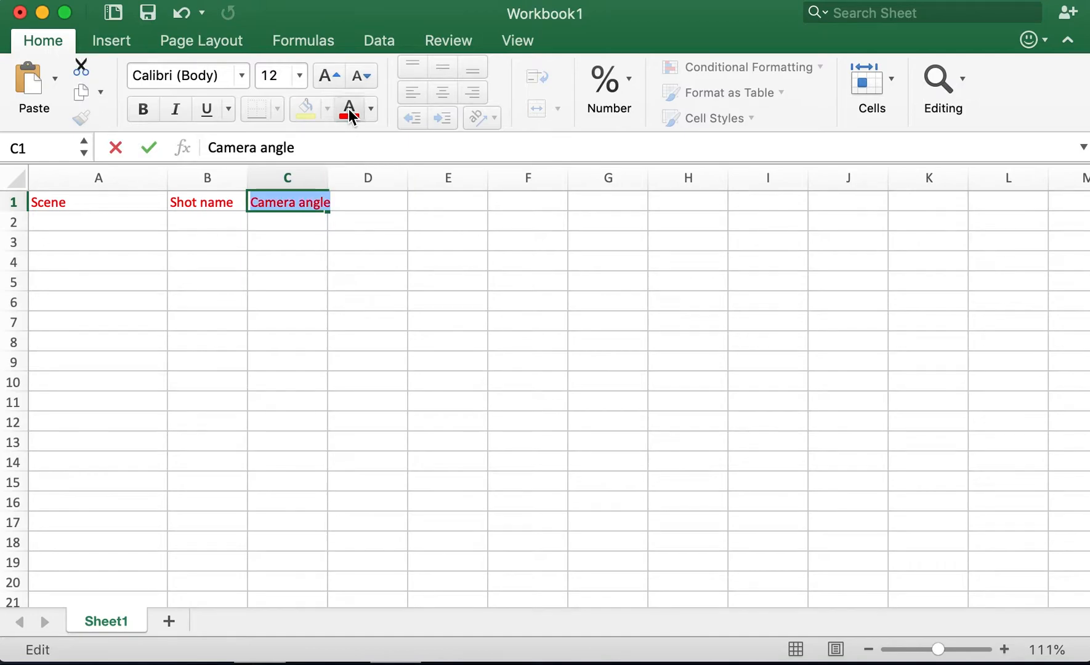
click(333, 178)
click(306, 175)
drag(328, 176, 339, 176)
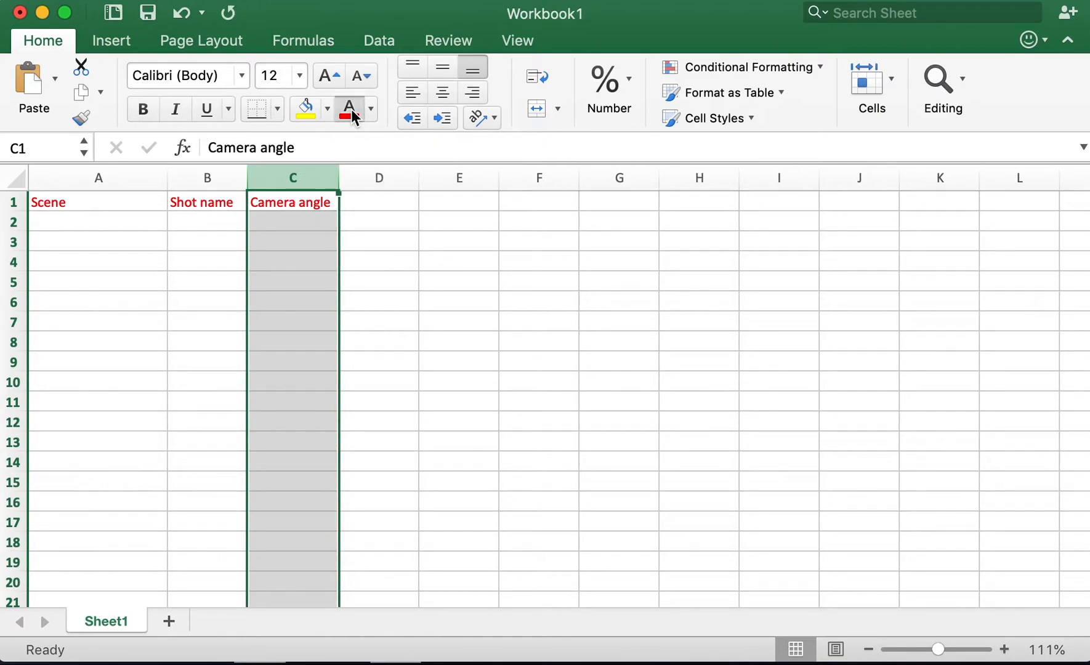
Enter the column header Environment in D1.
click(367, 192)
click(367, 198)
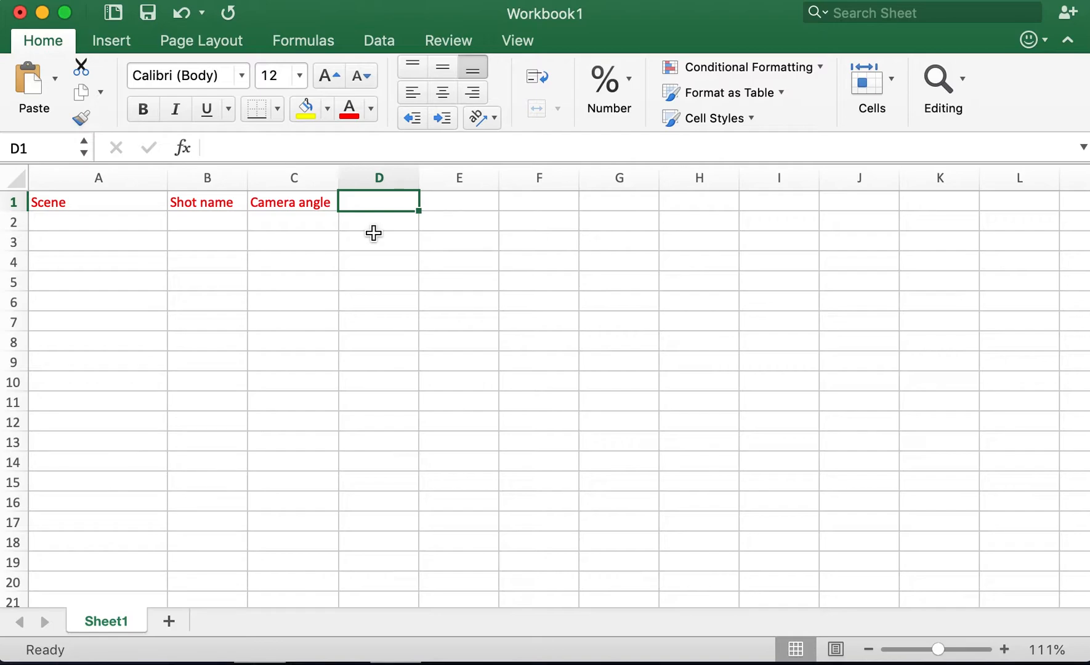
text(Environment)
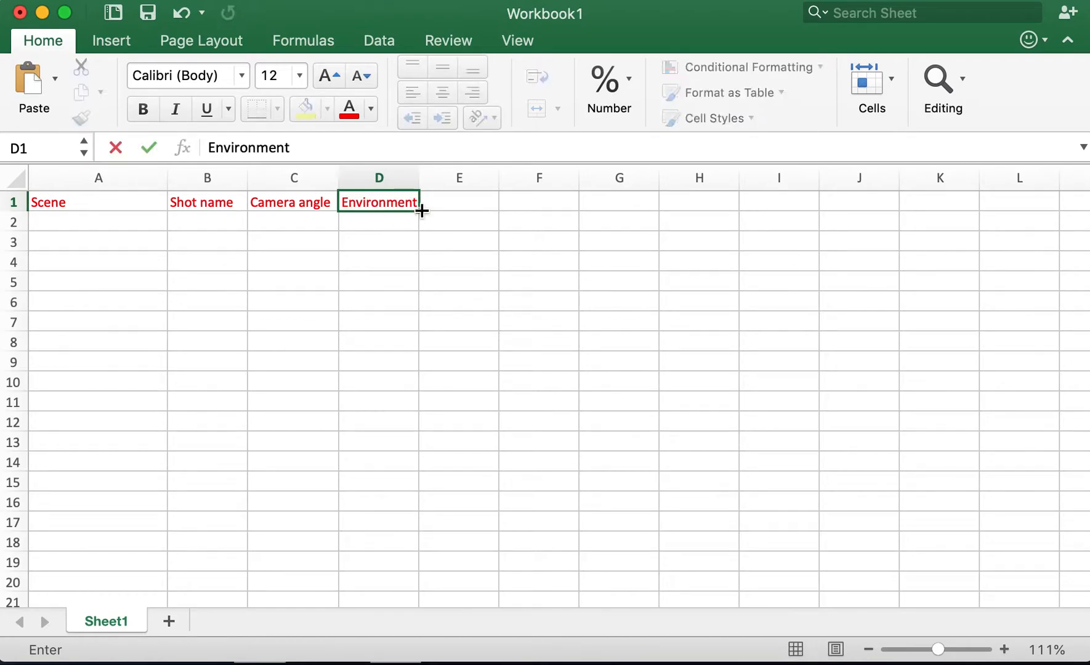
Add a Notes header in E1 with column E's font set to red, and widen column D to fit its header.
click(421, 177)
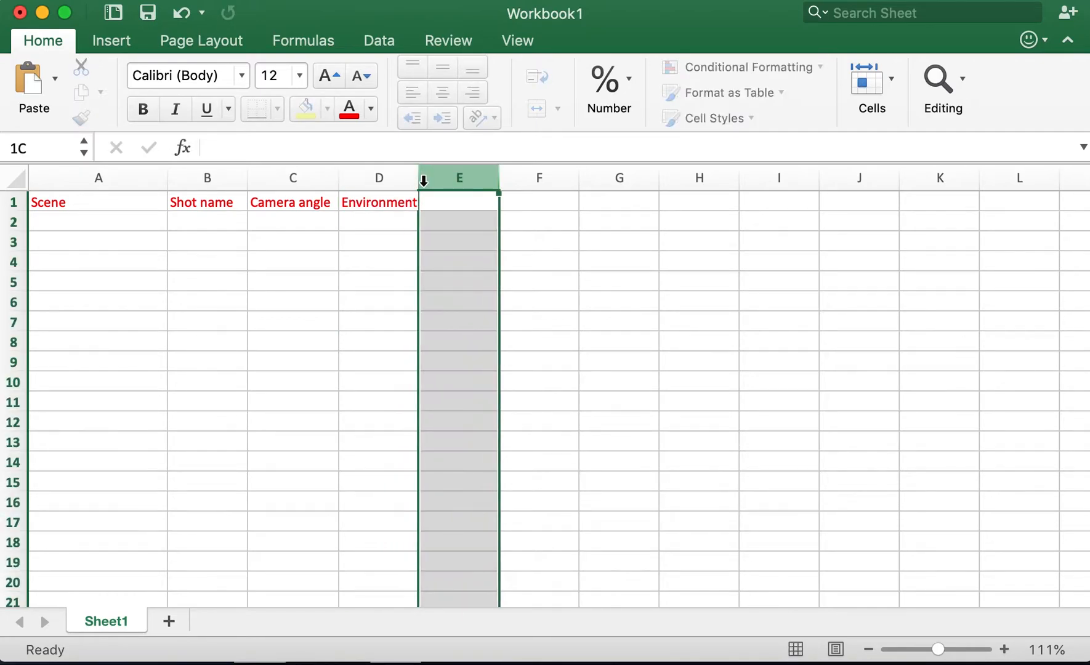
click(353, 113)
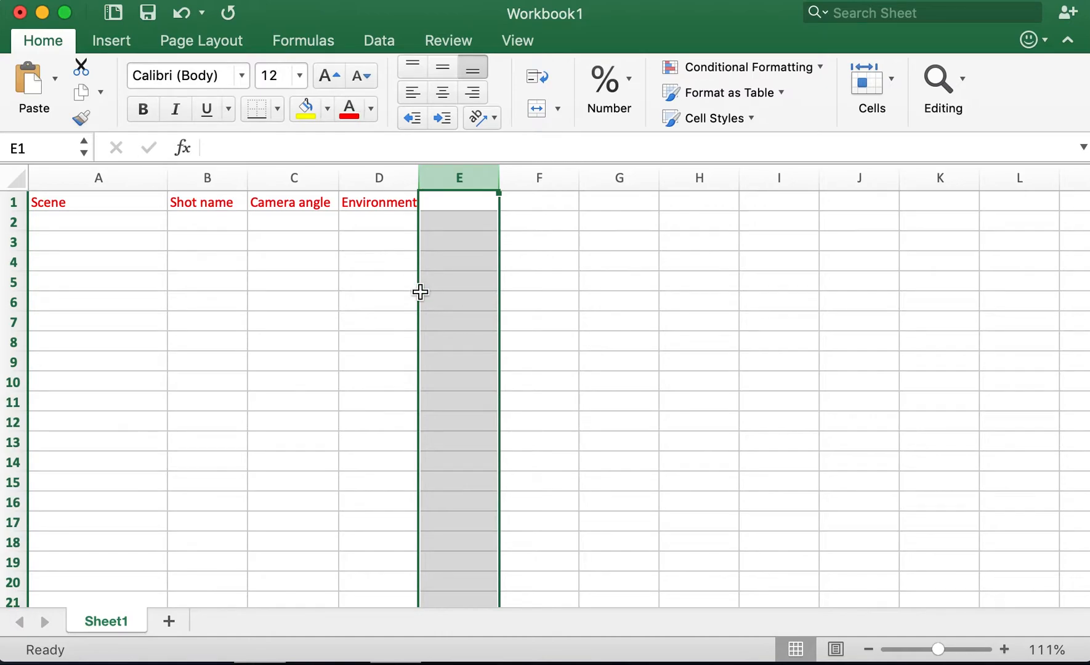
text(Notes)
click(372, 278)
drag(419, 178, 431, 178)
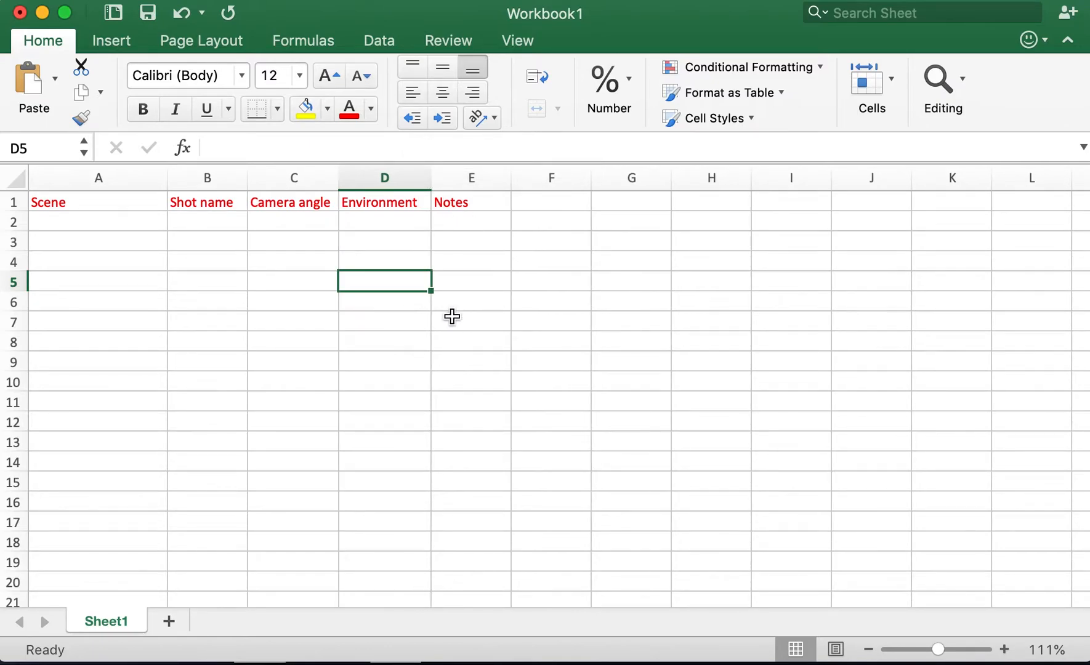
Replace the header in A1 with Shot list.
click(105, 225)
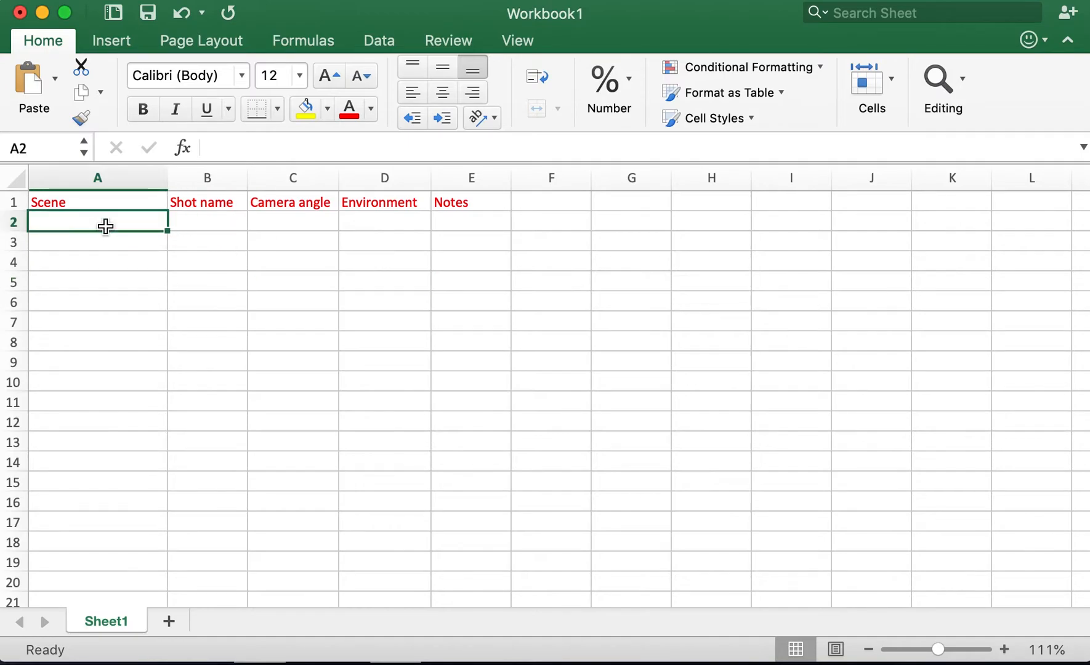
click(57, 207)
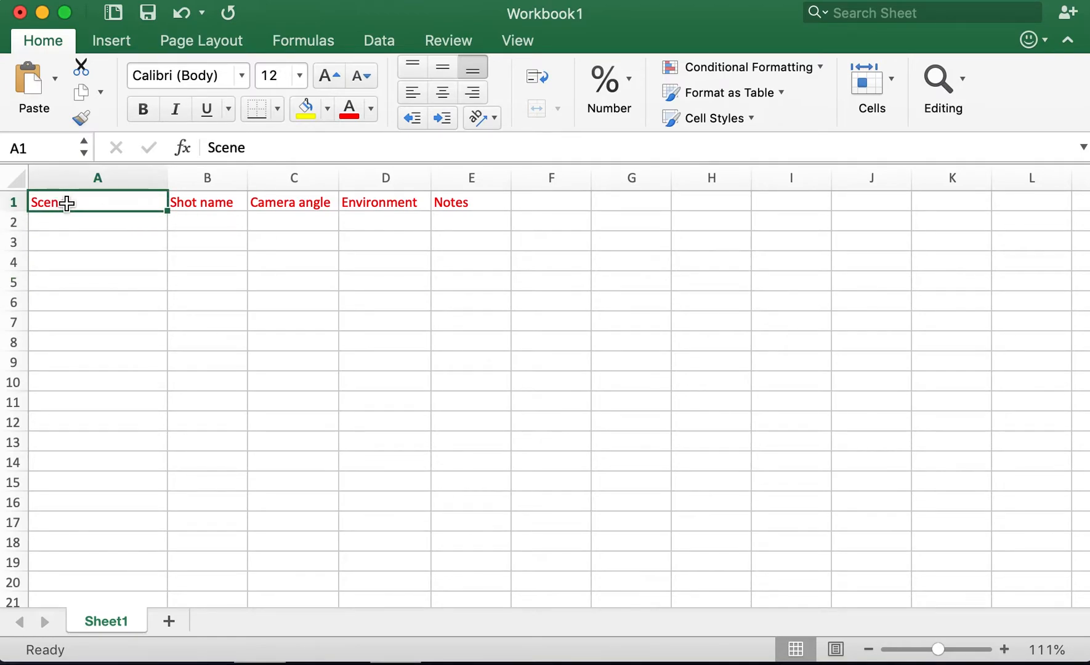
key(Delete)
text(Shot list)
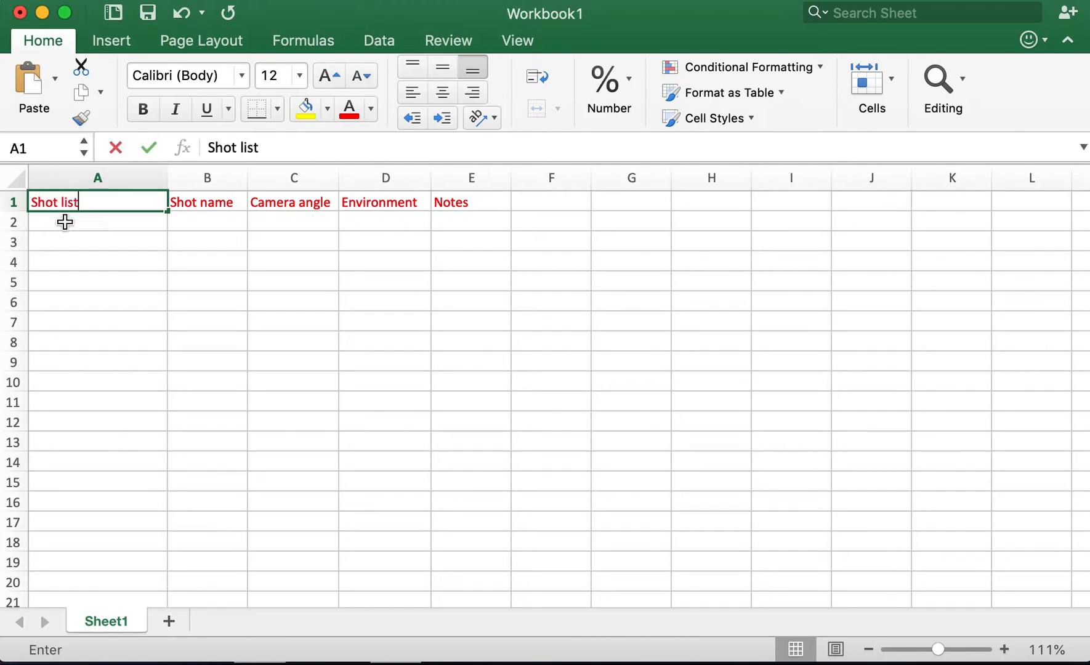
key(Return)
Enter the shot numbers 1A in A2 and 1B in A3.
text(1)
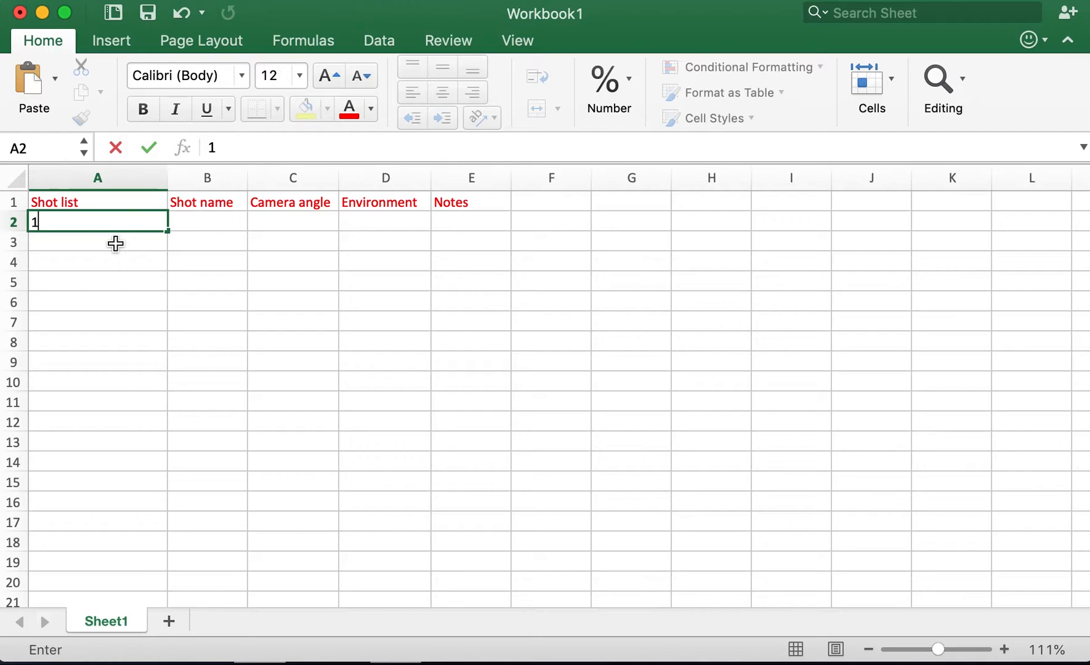
text(A)
key(Return)
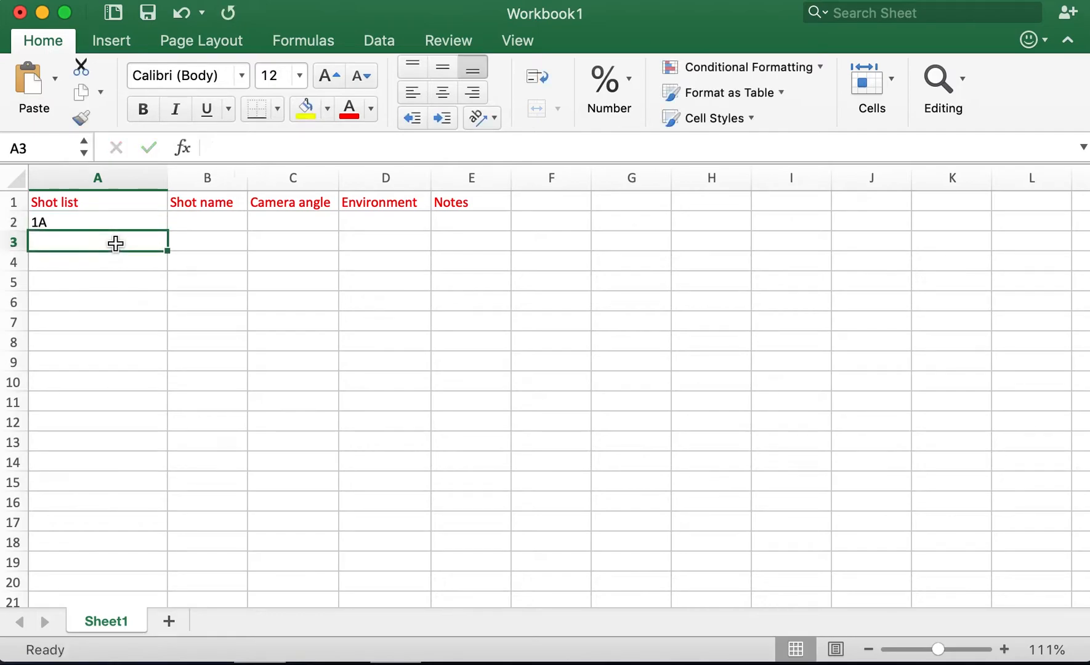
text(1)
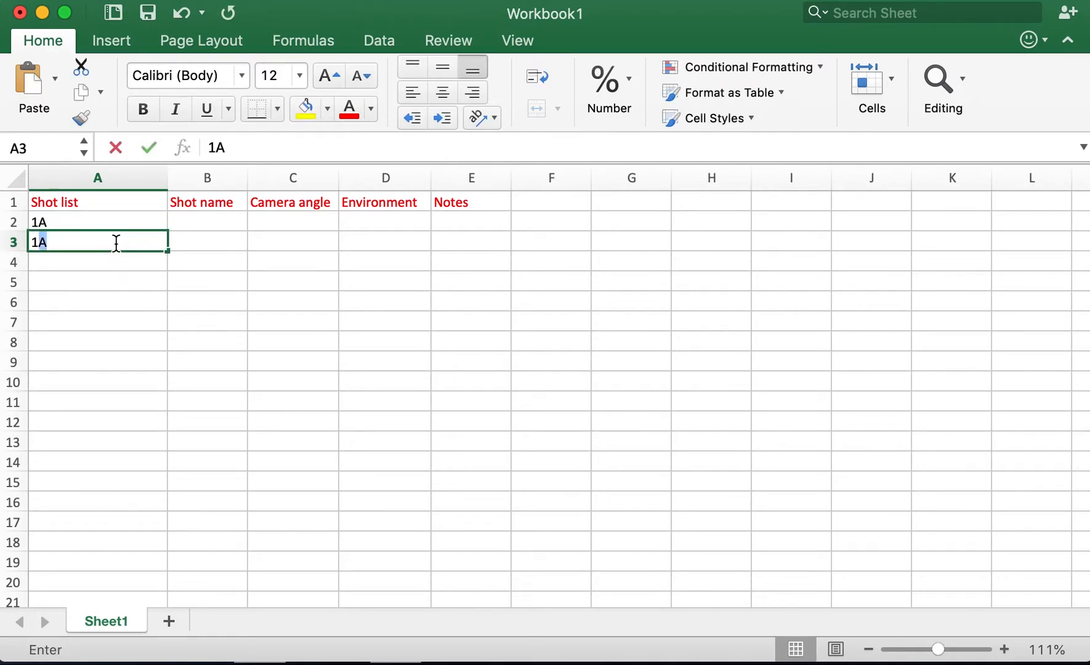
key(BackSpace)
key(BackSpace)
text(1B)
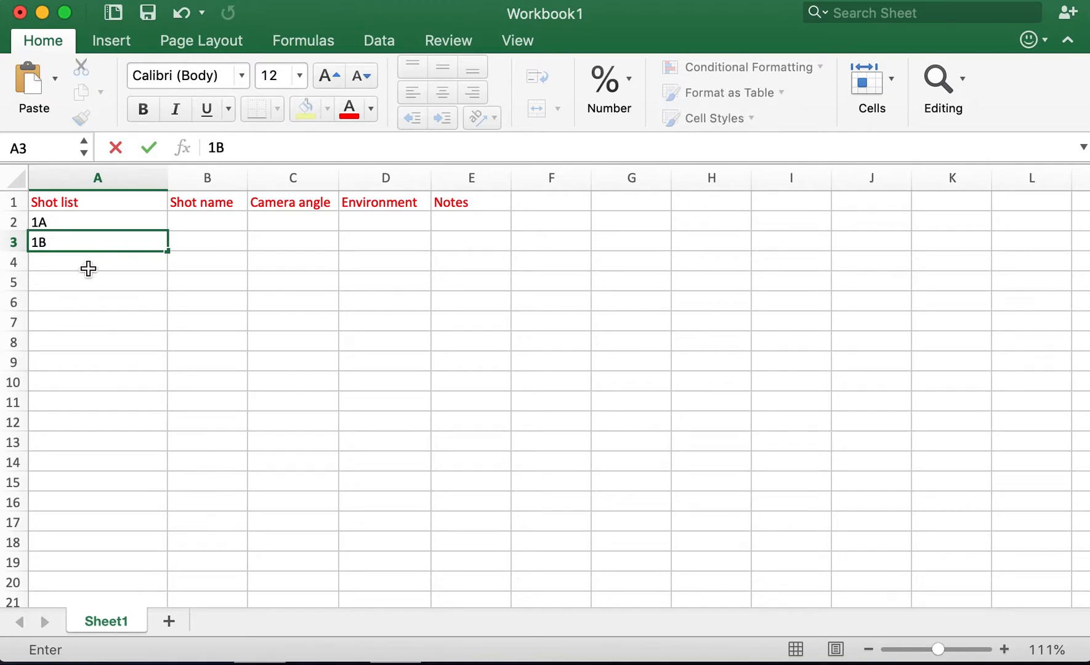
Enter the shot numbers 2A in A4 and 2B in A5.
click(87, 266)
text(2A)
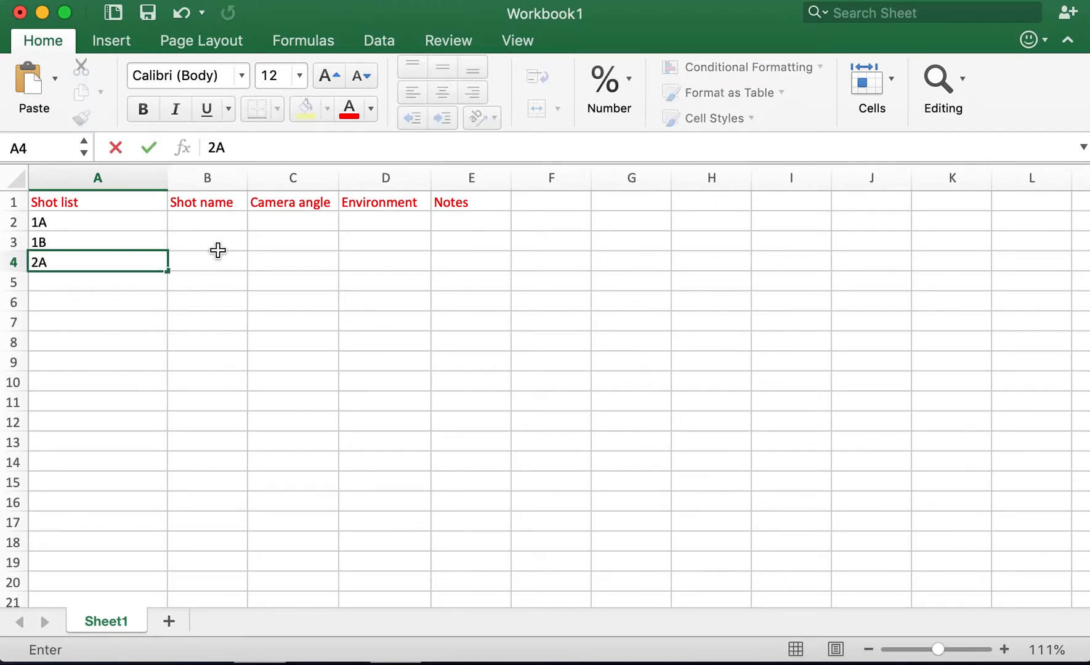
click(132, 278)
text(@)
key(BackSpace)
text(2B)
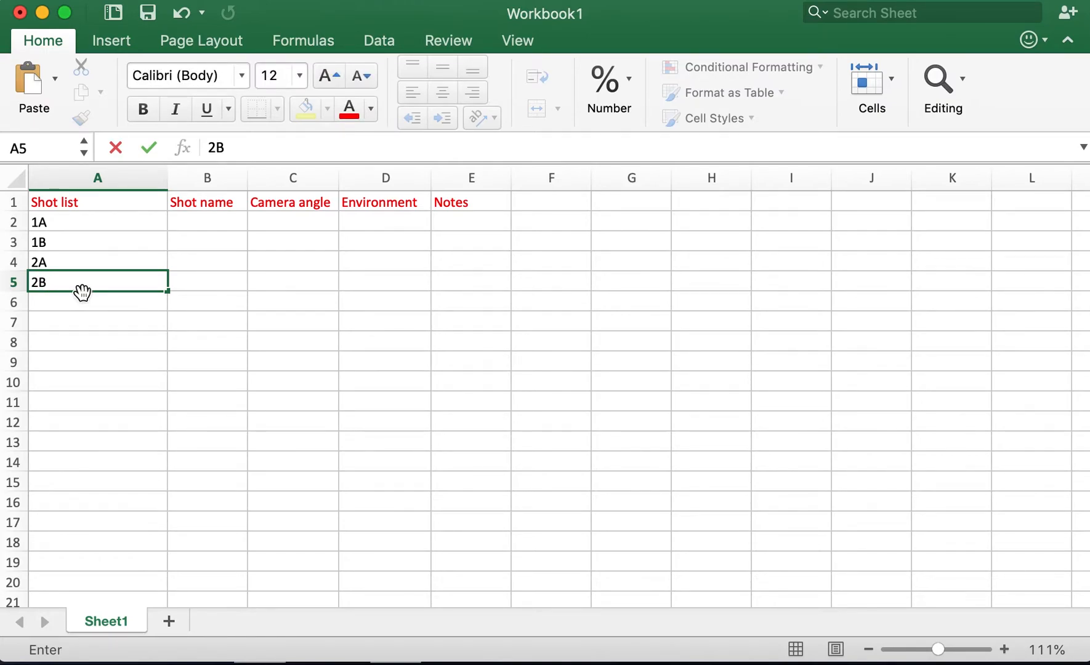
Replace the header text in B1 with Device.
click(201, 219)
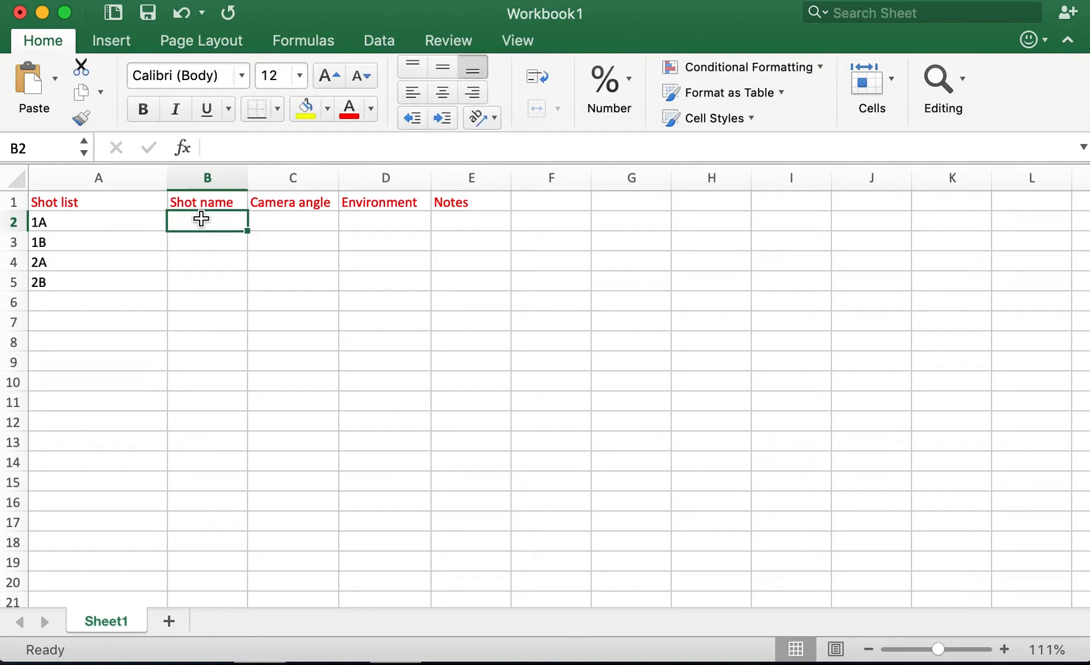
double_click(214, 203)
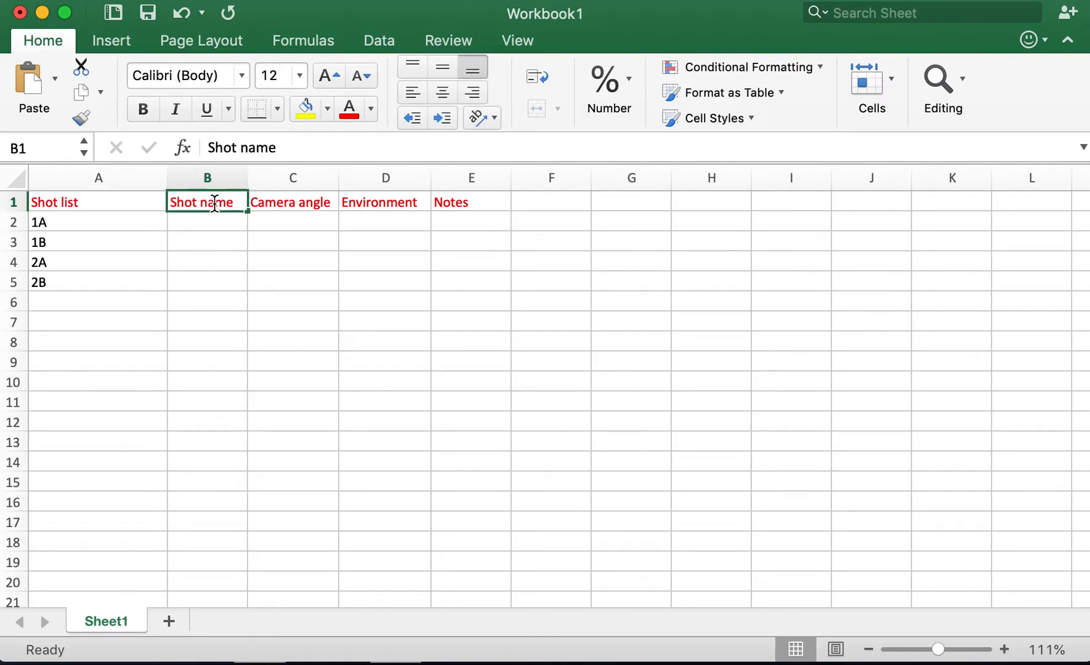
drag(233, 203, 109, 204)
text(Device)
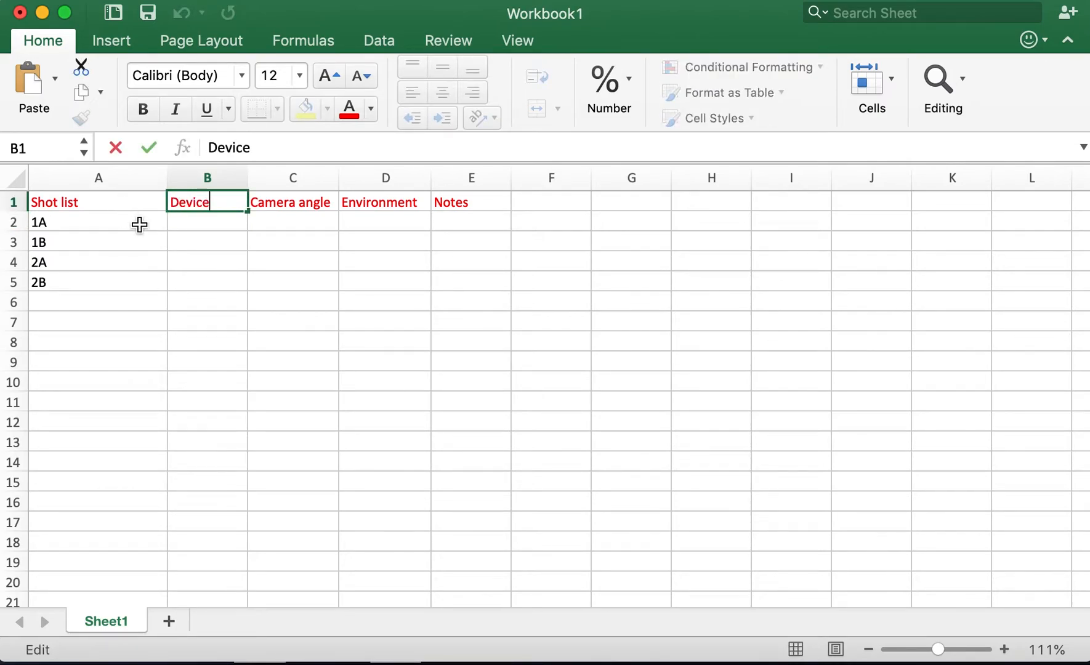
click(192, 236)
Enter iphone in B2 and found footage in B3 as devices, and widen column B to fit the text.
click(212, 221)
text(iphone)
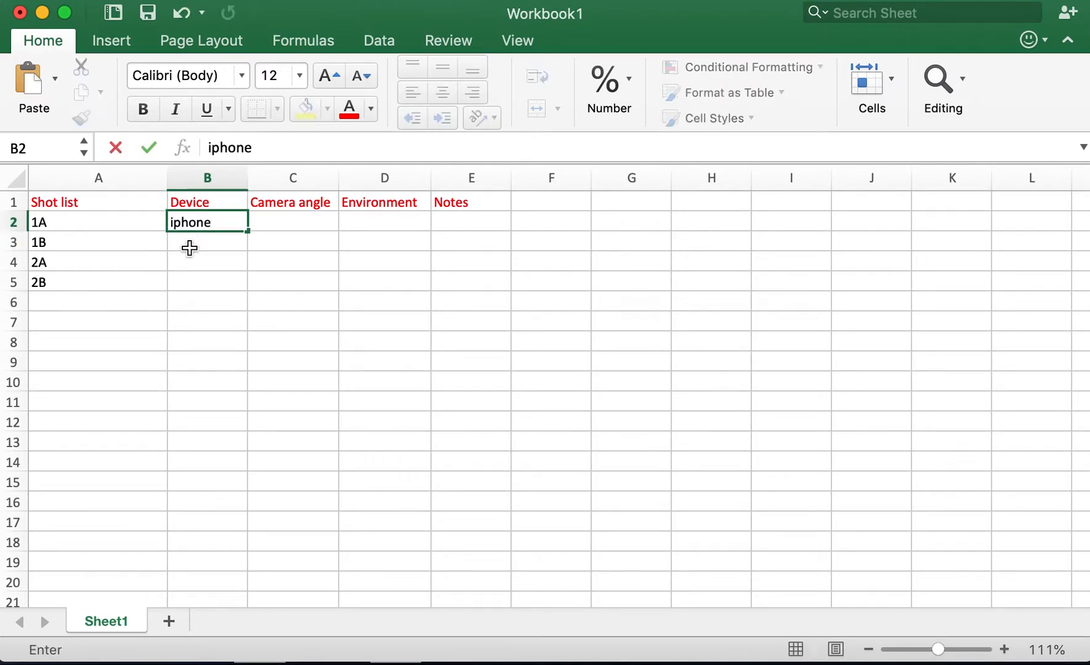
click(189, 249)
double_click(219, 249)
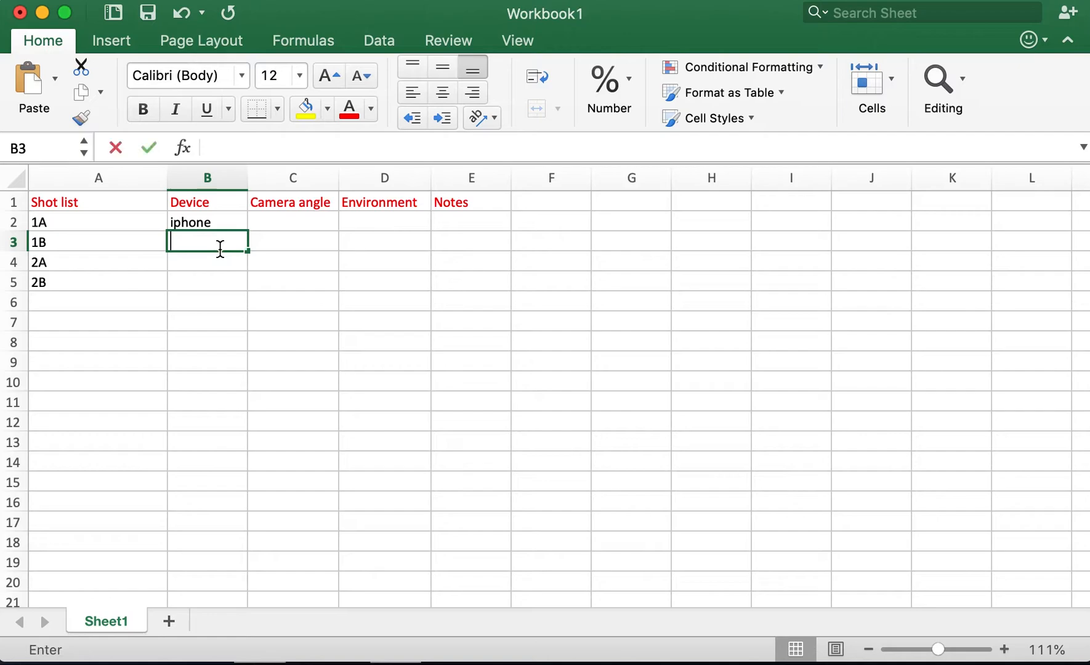
text(found footage)
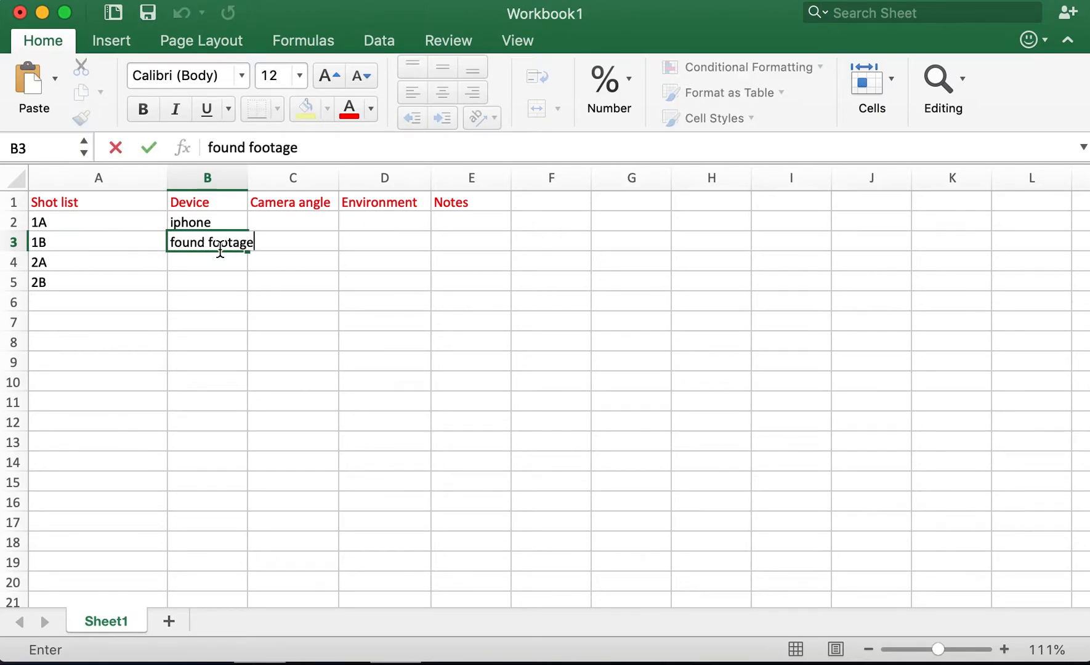
key(Return)
drag(248, 180, 261, 181)
Enter close up in C2 as the camera angle for shot 1A.
click(283, 220)
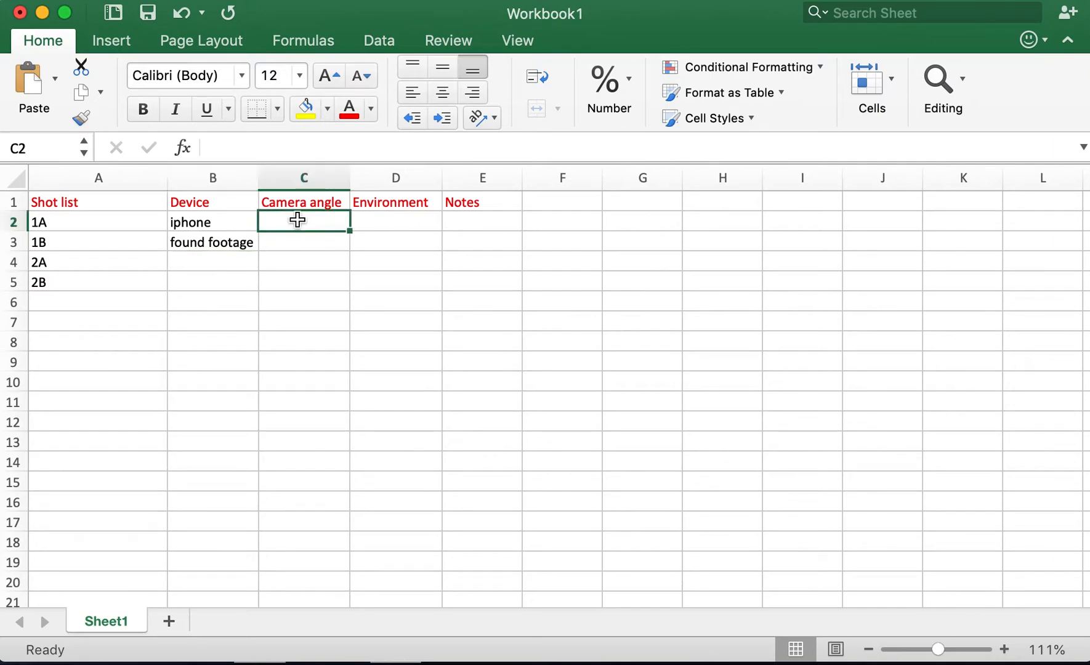
double_click(298, 222)
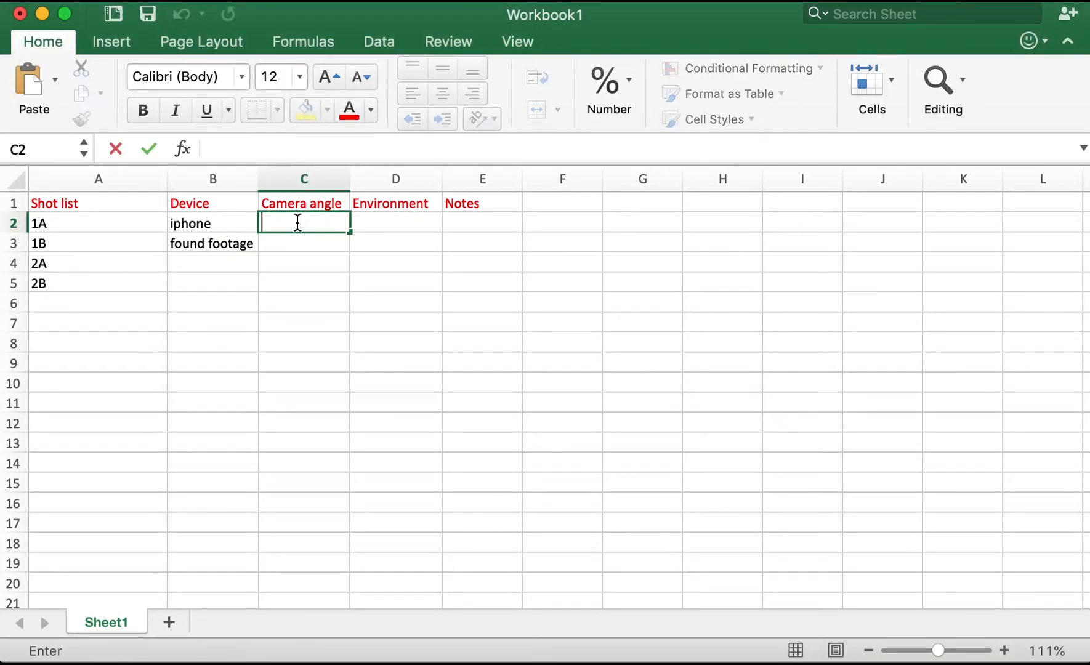
text(close up)
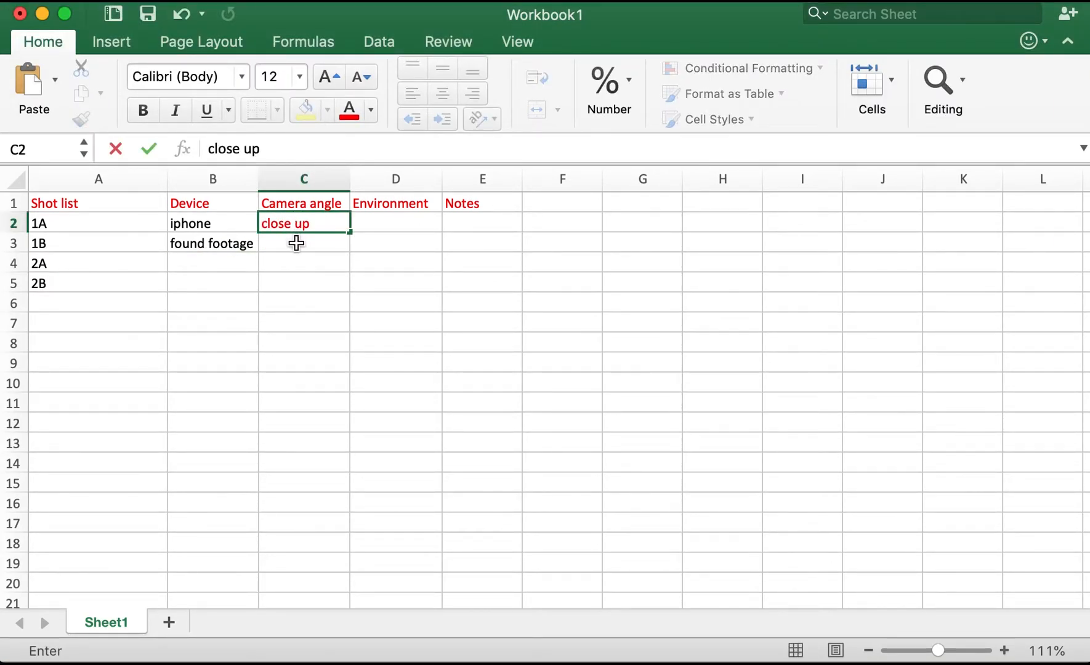
Enter far shot in C3 as the camera angle for shot 1B.
click(295, 244)
text(a)
key(BackSpace)
text(far shot)
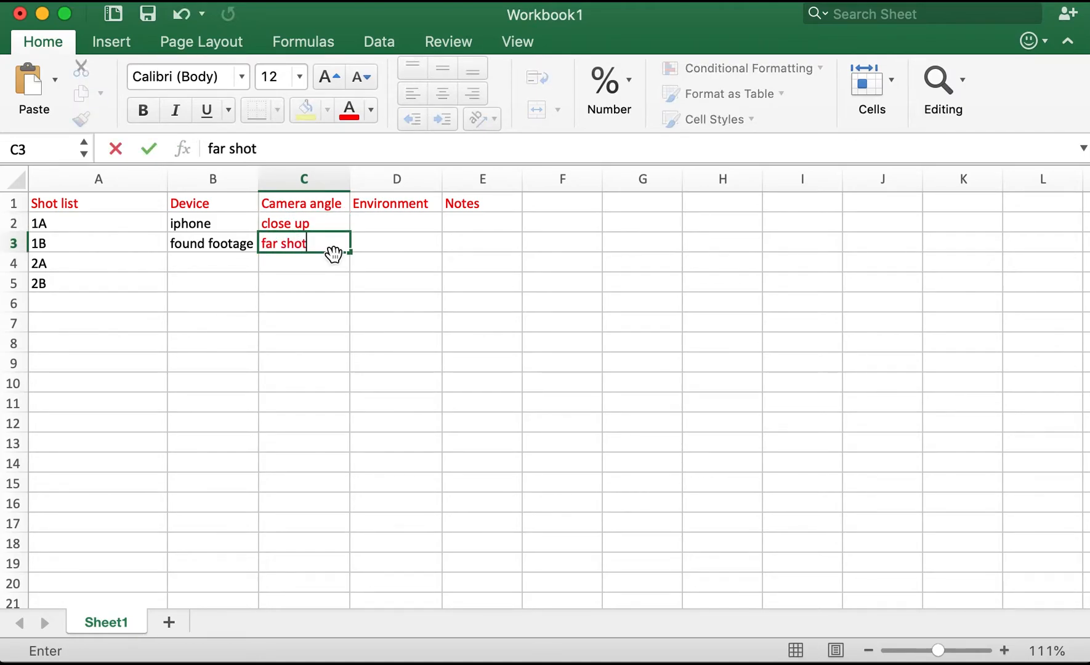
Enter Exterior in D2 and Interior in D3 as the environments for shots 1A and 1B.
click(398, 226)
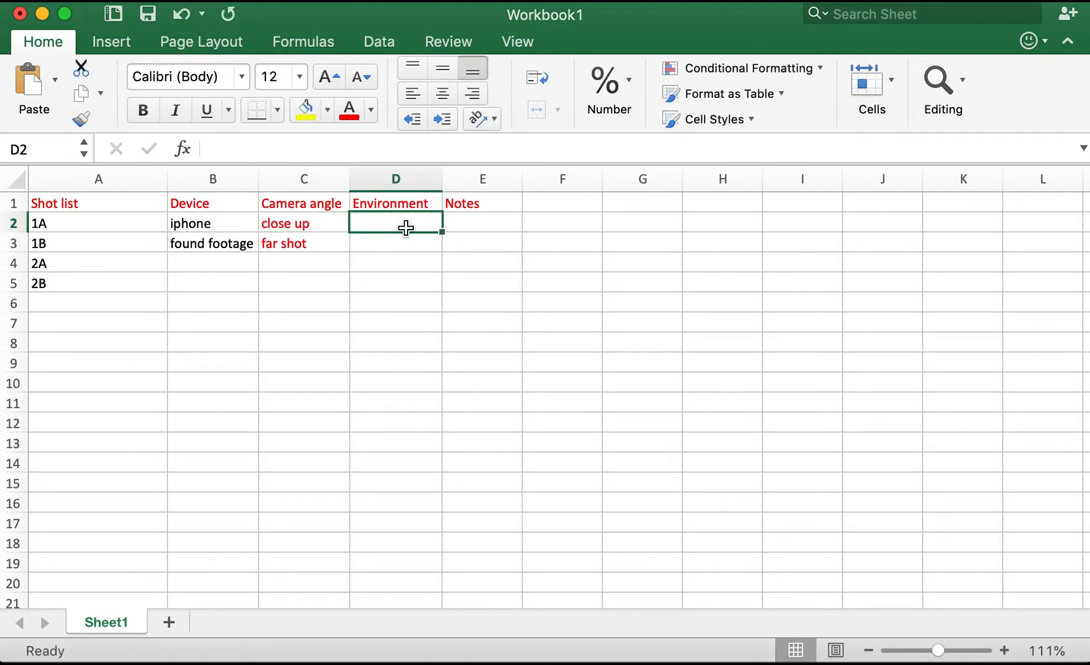
text(Exterior)
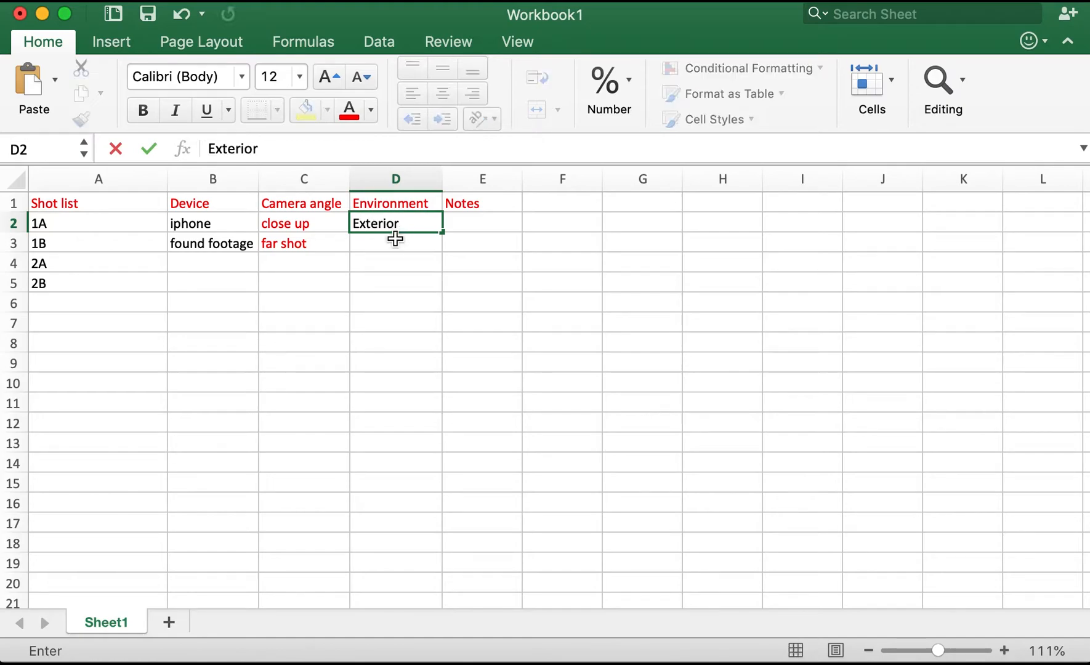
click(391, 245)
double_click(391, 245)
text(rior)
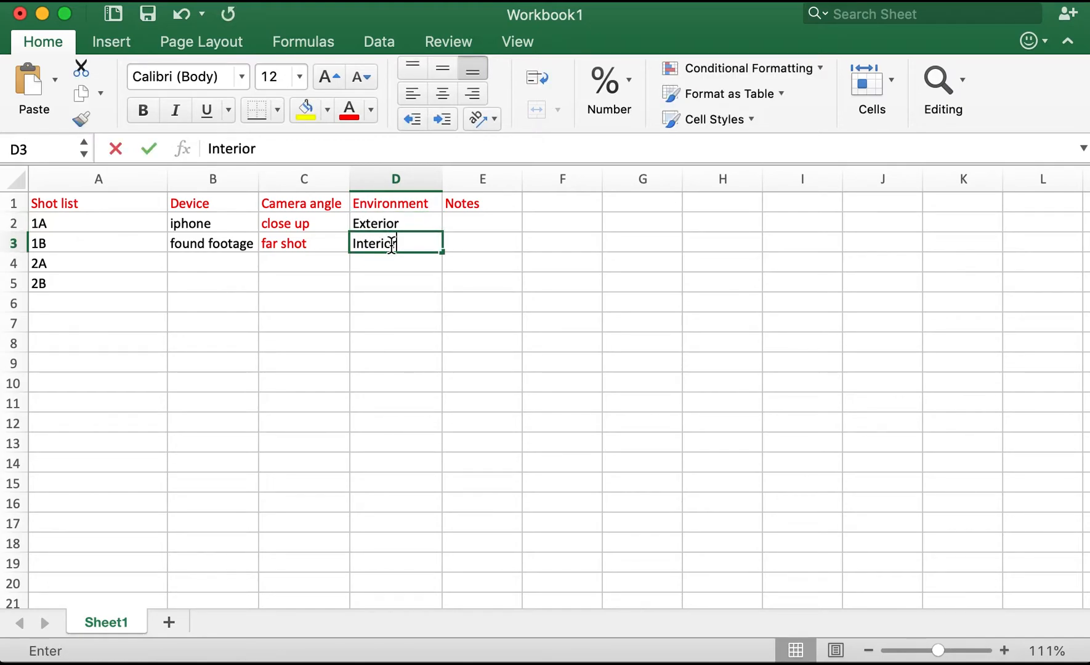
Widen the Notes column E and enter the notes slow motion shot in E2 and tracking shot in E3.
click(467, 226)
drag(523, 185, 691, 197)
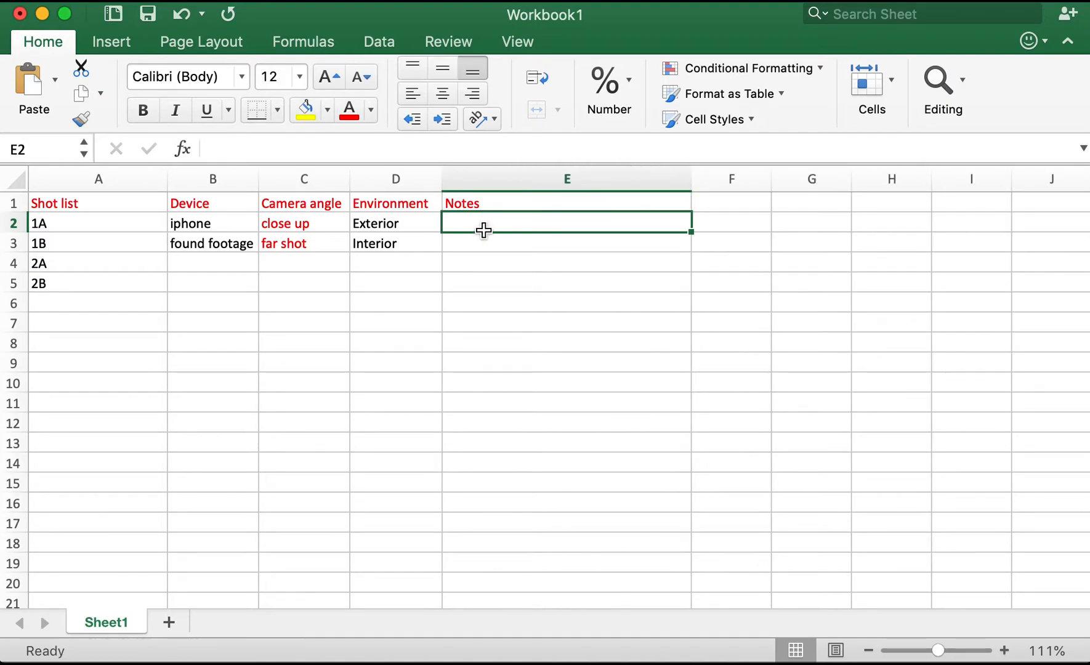
text(slow motion shot)
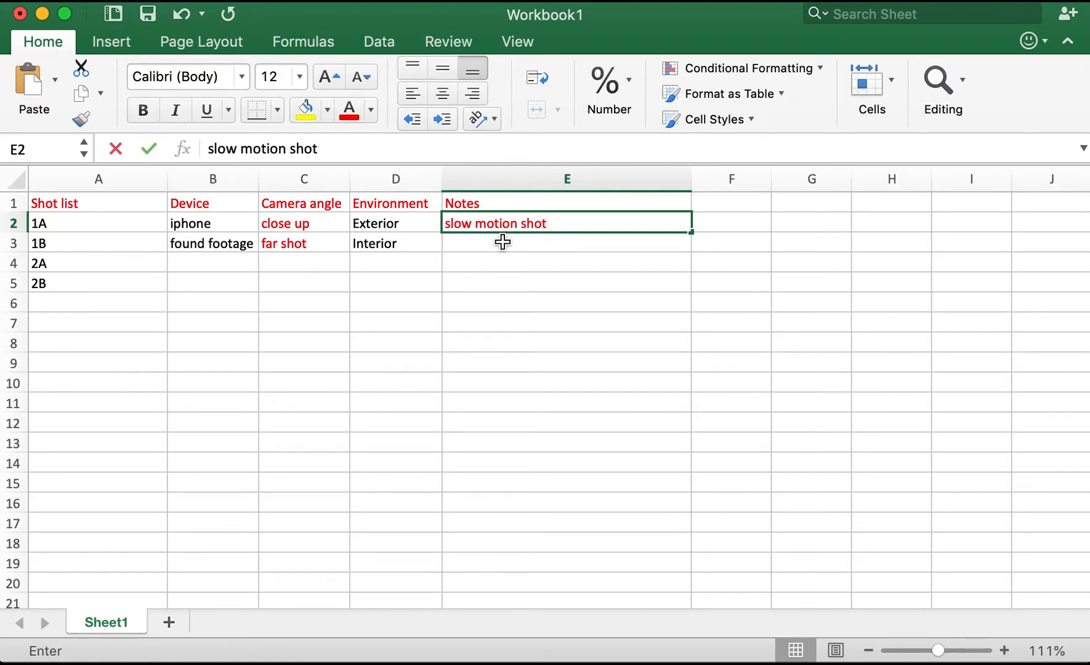
key(Return)
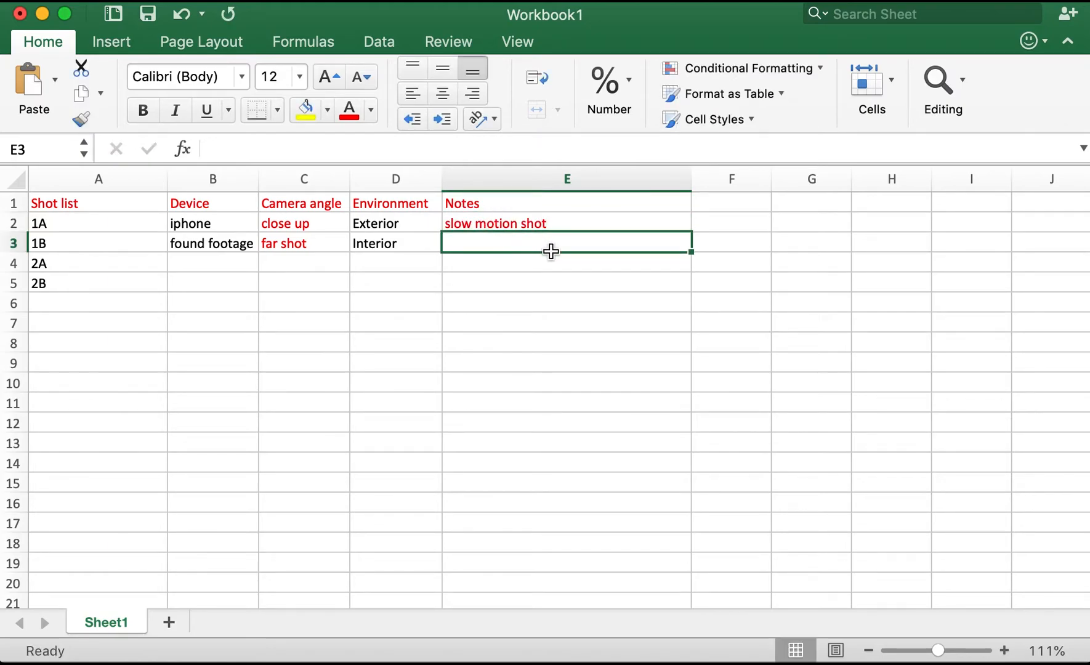
text(tracking shot)
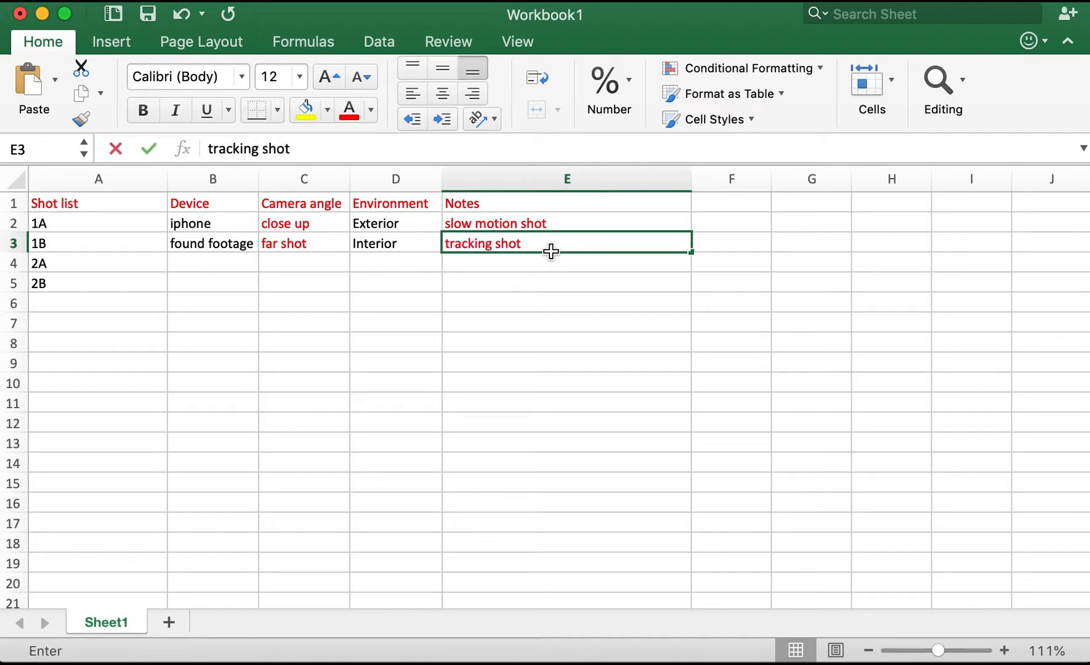
click(319, 304)
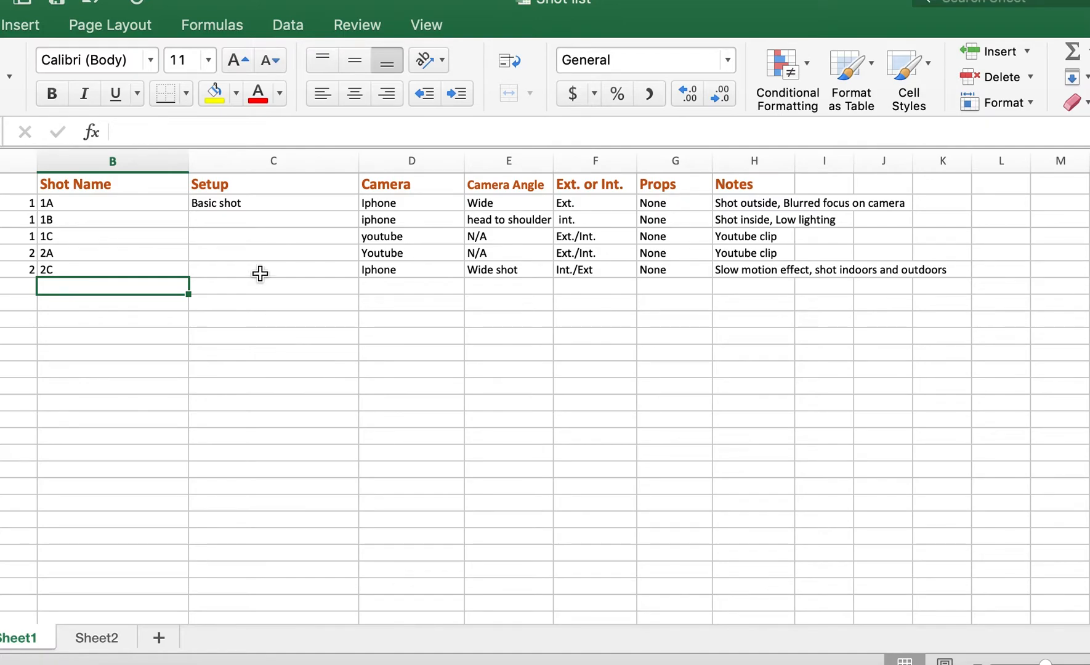
click(238, 221)
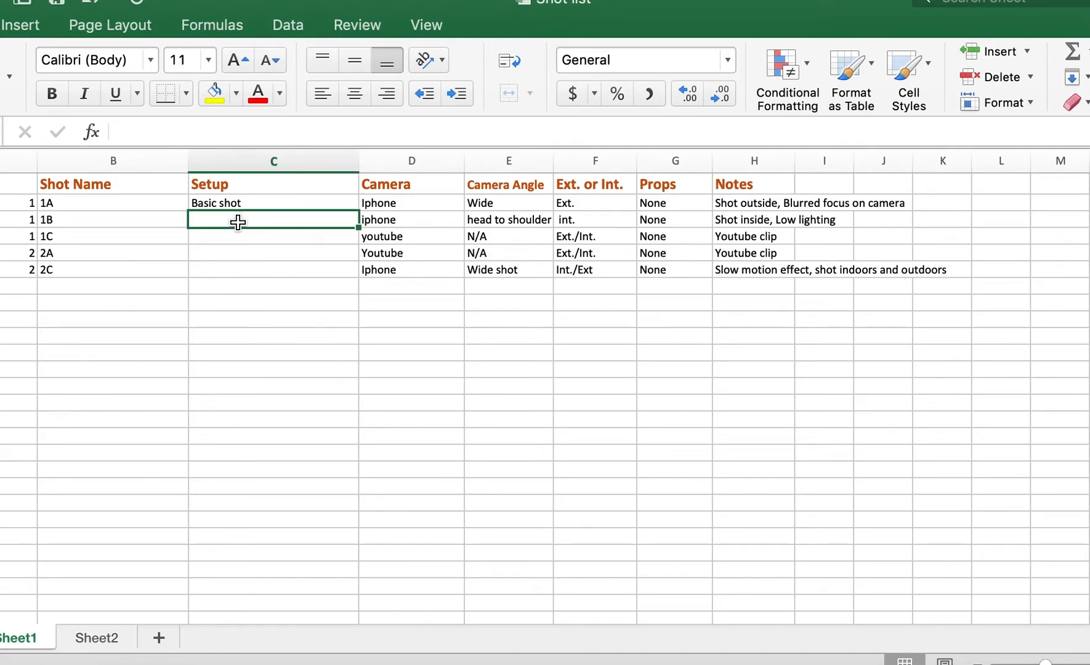
click(243, 319)
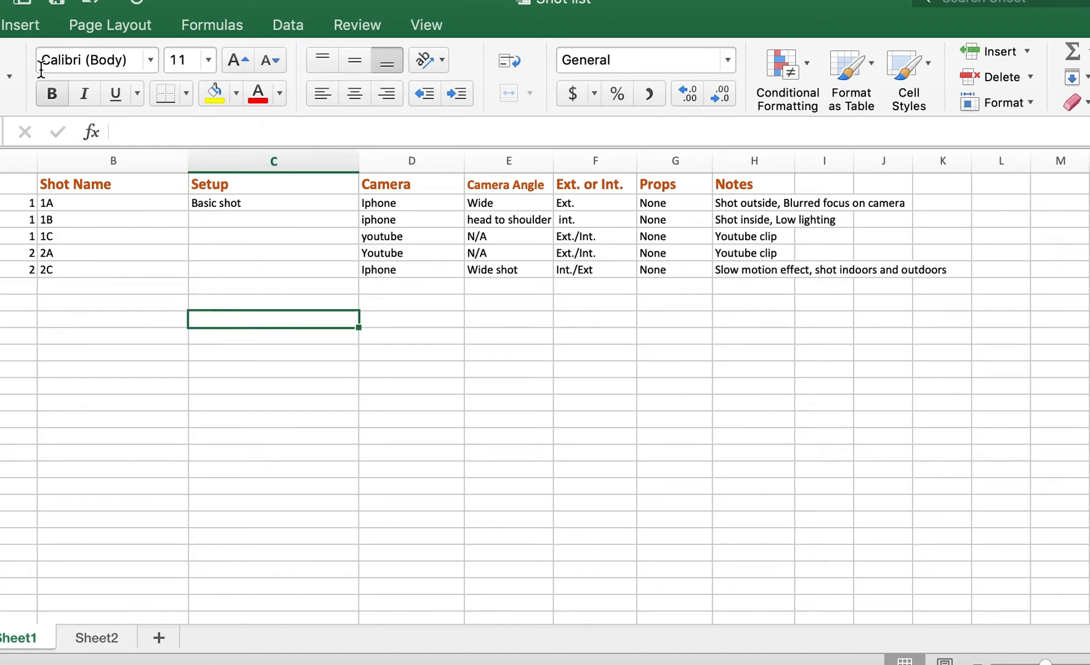
click(21, 31)
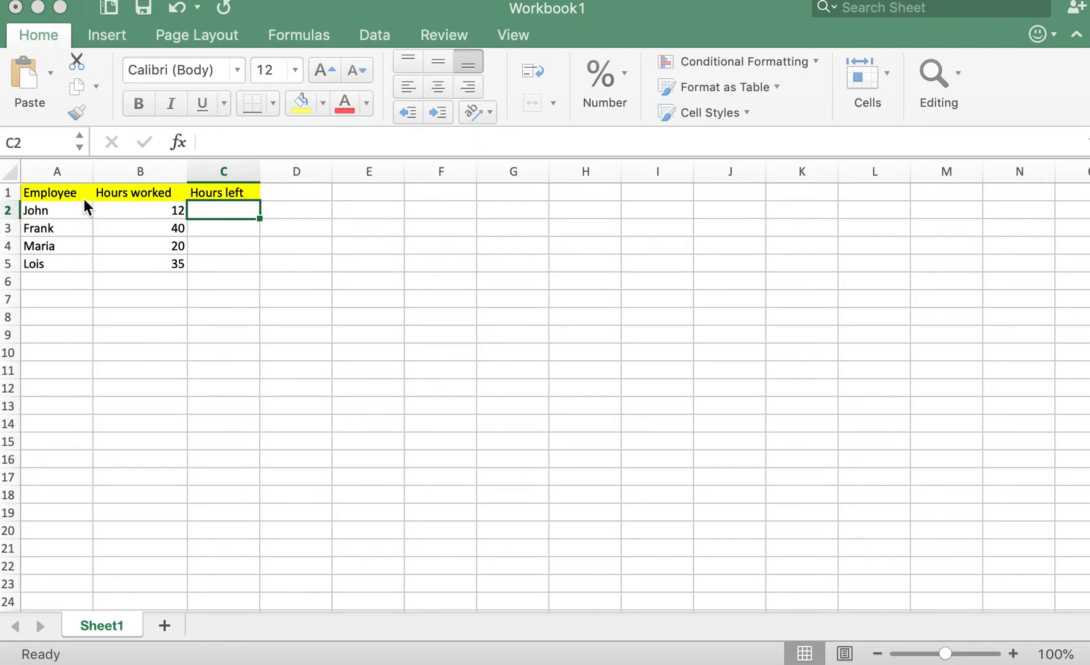
click(61, 193)
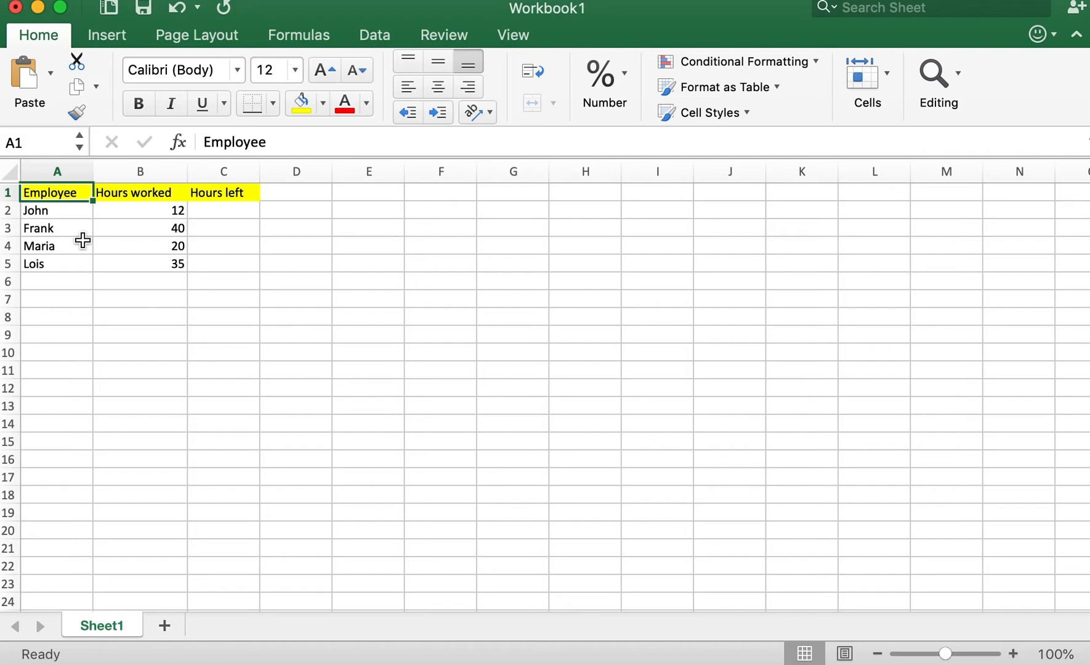
click(79, 264)
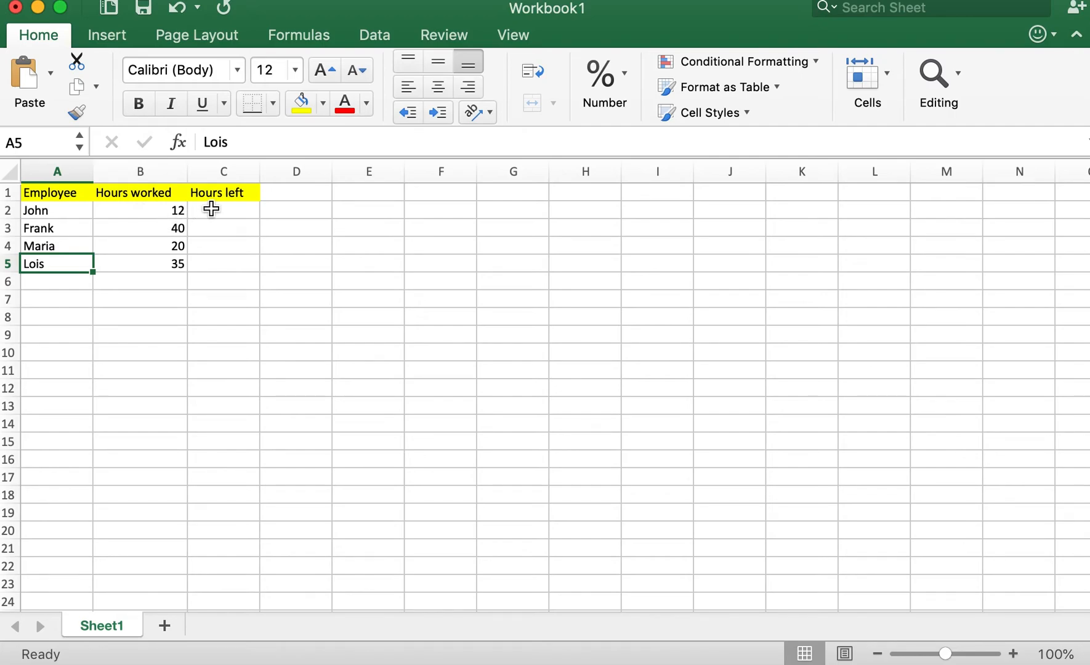
Enter the formula =40-B2 in C2 to calculate the first employee's hours left.
click(245, 211)
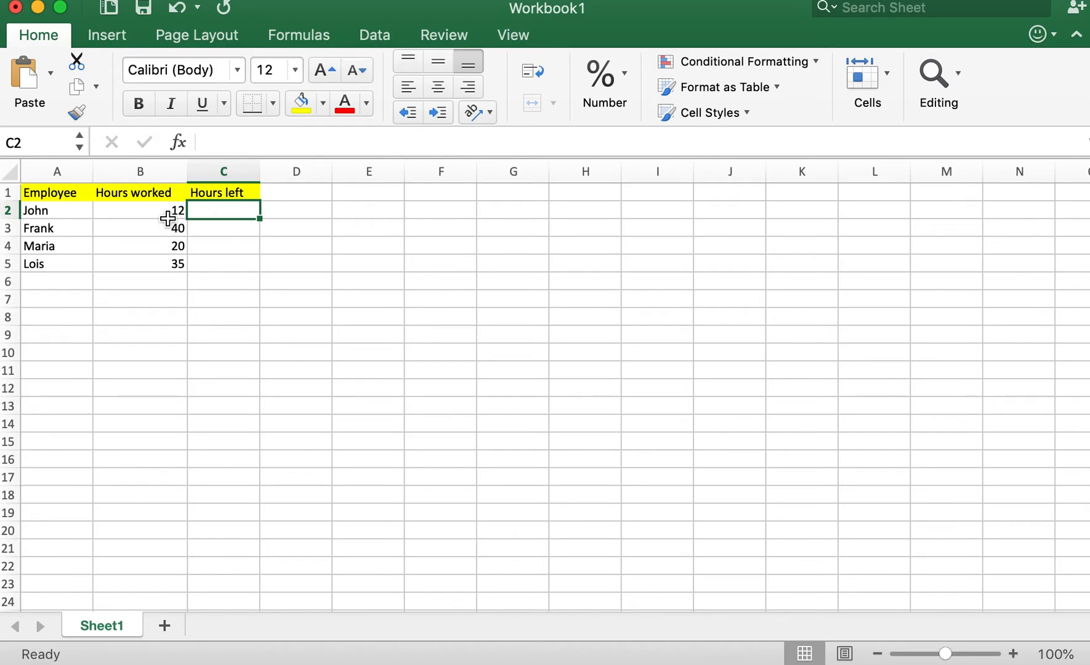
double_click(224, 215)
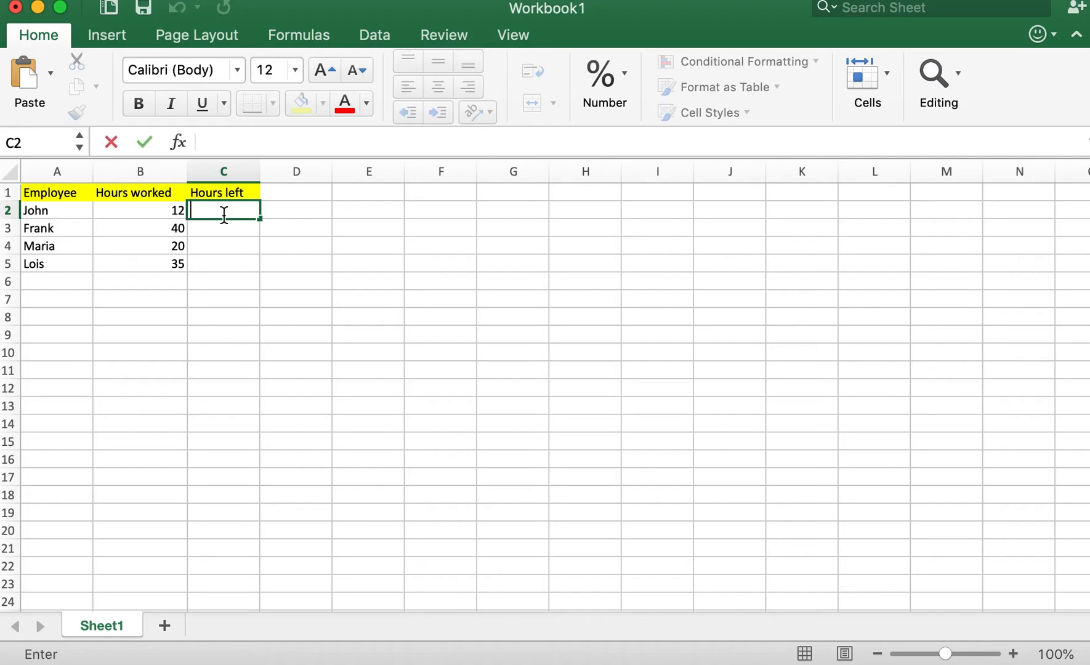
text(=40-B)
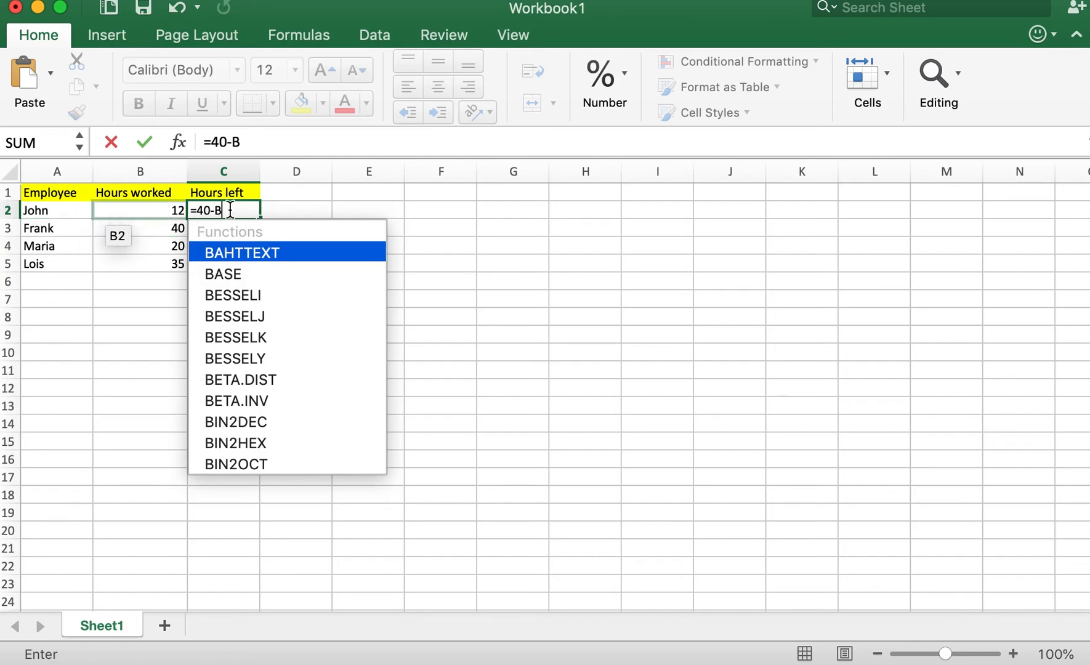
click(122, 212)
key(Return)
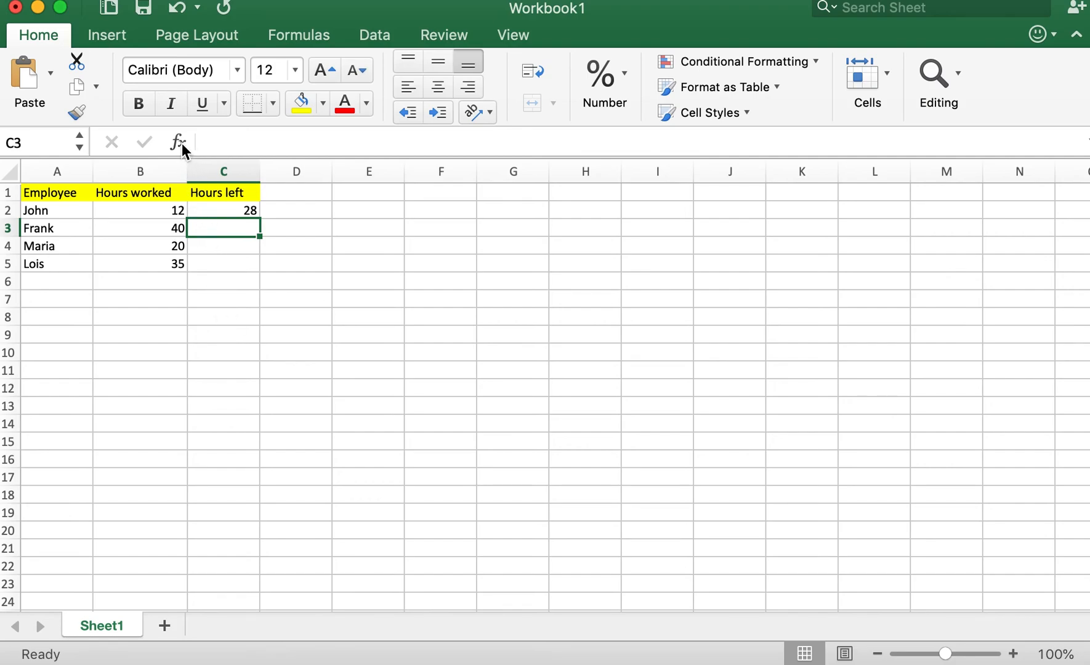
click(242, 141)
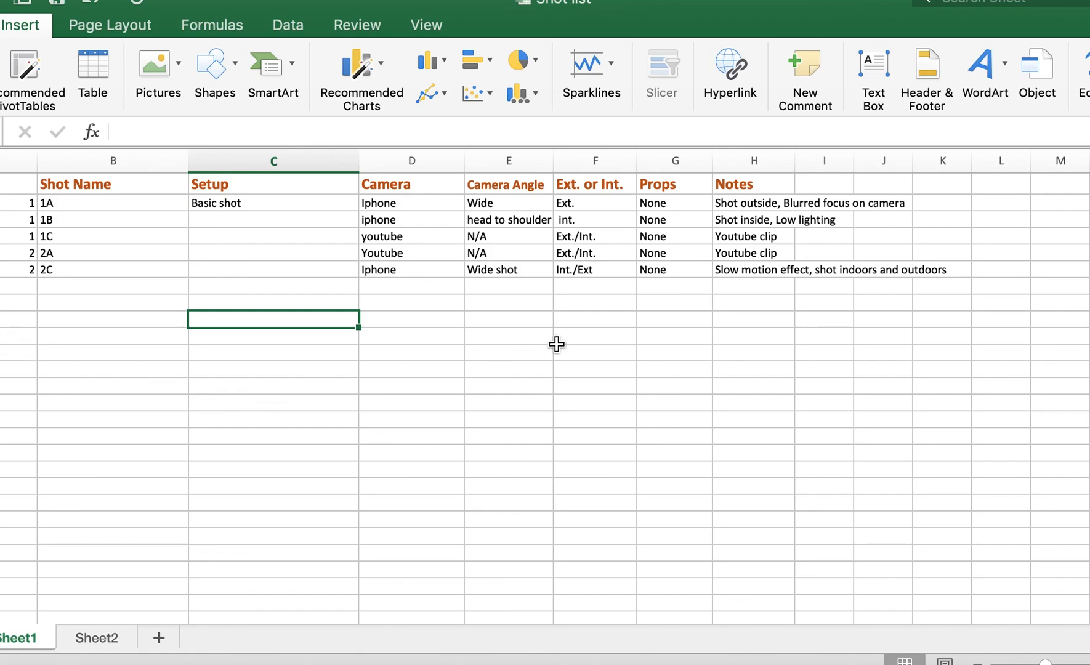
click(0, 25)
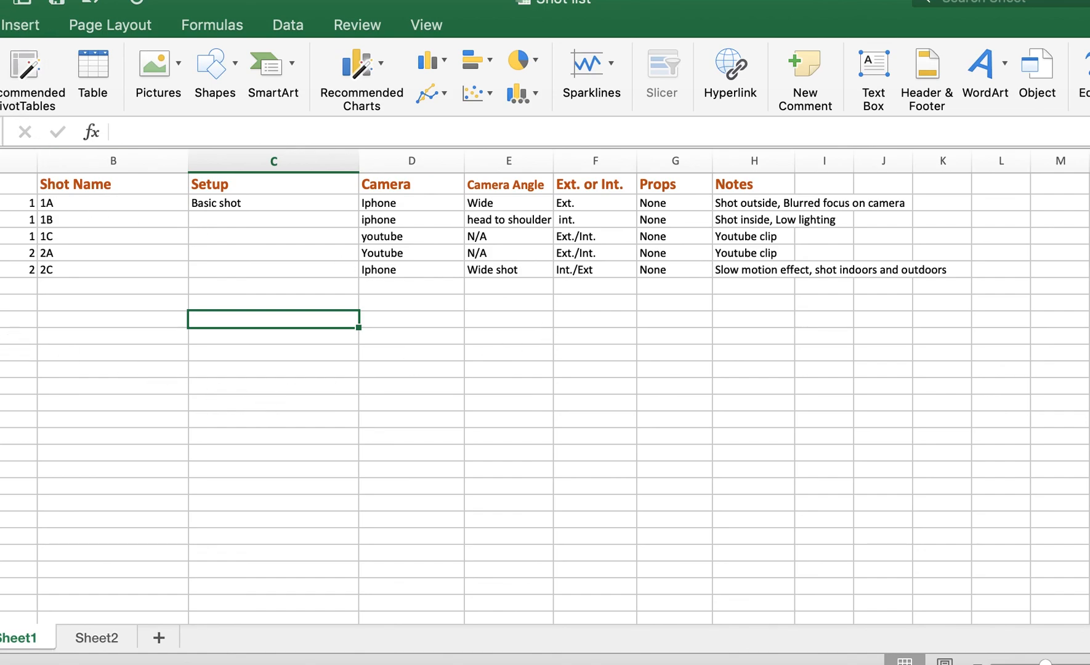